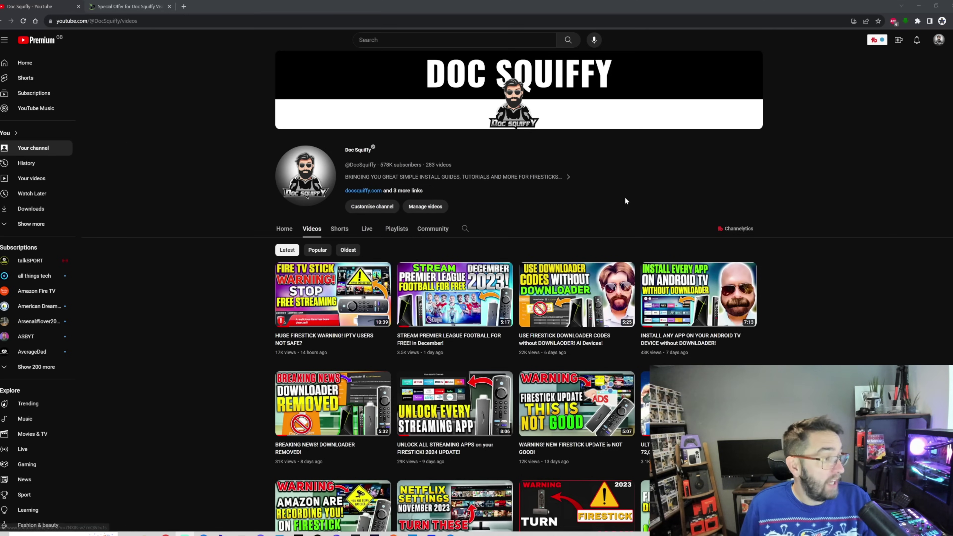
Launch VirusTotal Mobile from the home row and dismiss the Google Play services warning.
{"action": "scroll", "coordinate": [601, 195], "scroll_direction": "down", "scroll_amount": 8}
{"action": "scroll", "coordinate": [510, 232], "scroll_direction": "up", "scroll_amount": 8}
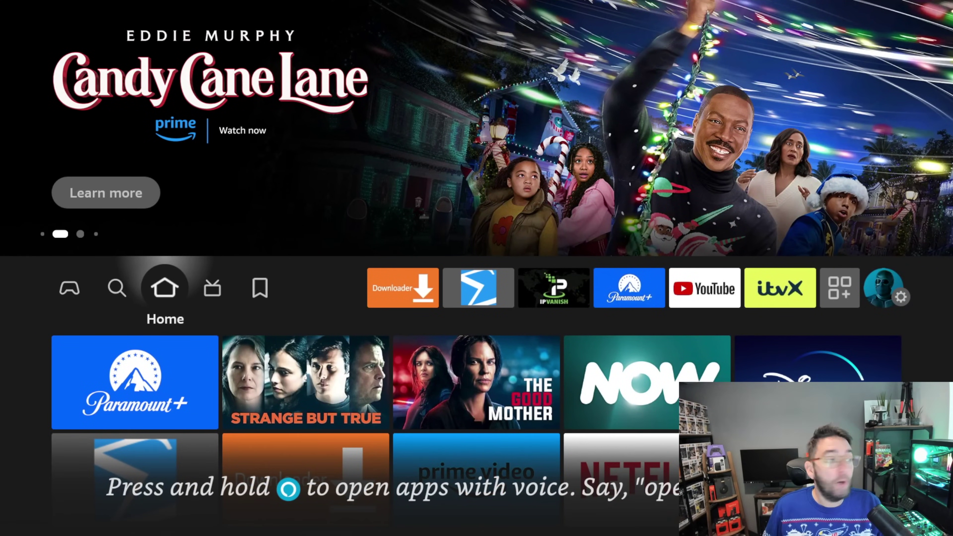
{"action": "key", "text": "Right"}
{"action": "key", "text": "Right"}
{"action": "key", "text": "Right"}
{"action": "key", "text": "Right"}
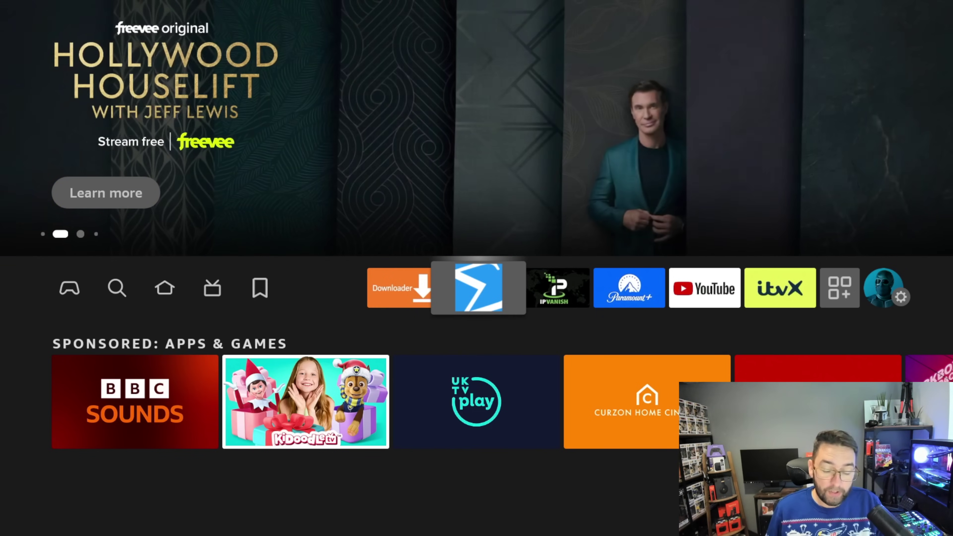
{"action": "key", "text": "Return"}
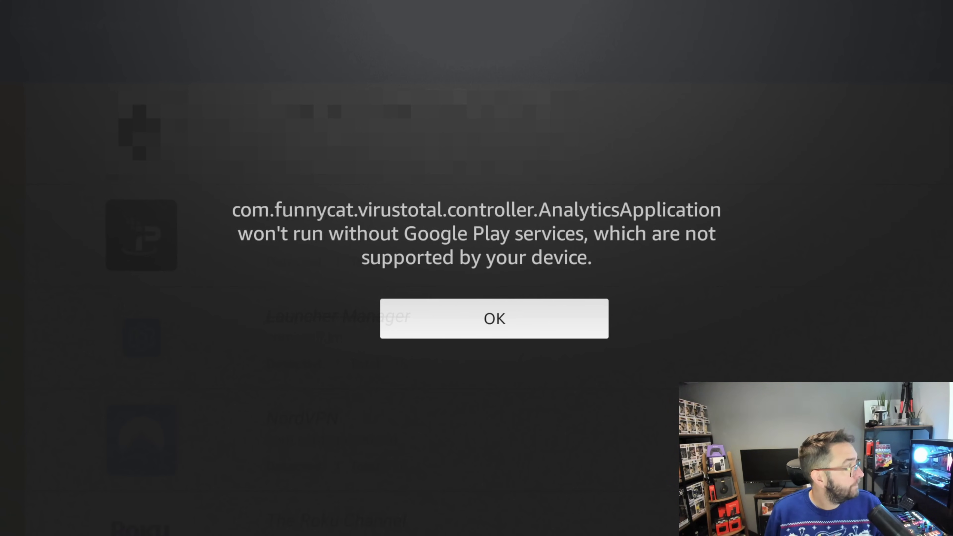
{"action": "key", "text": "Return"}
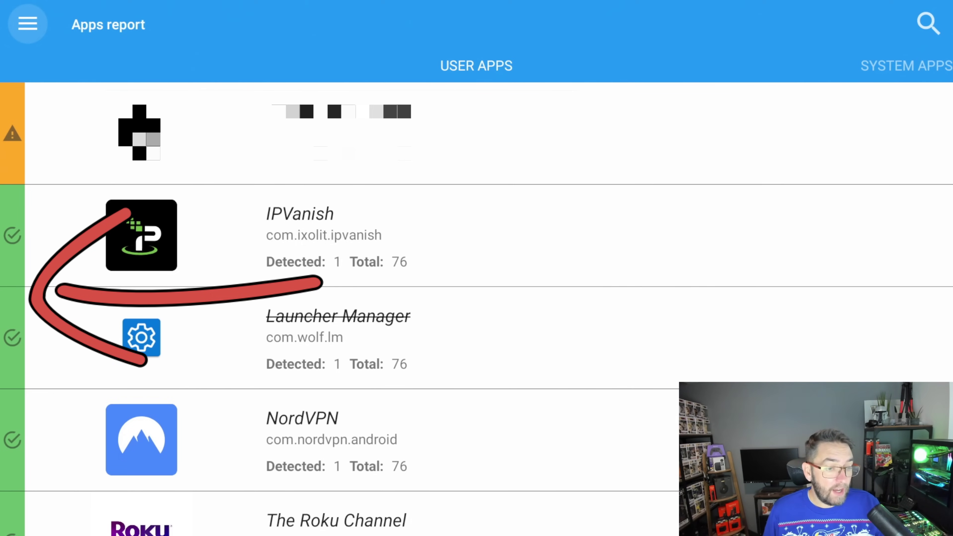
{"action": "key", "text": "Down"}
{"action": "key", "text": "Down"}
{"action": "key", "text": "Down"}
{"action": "key", "text": "Down"}
{"action": "key", "text": "Down"}
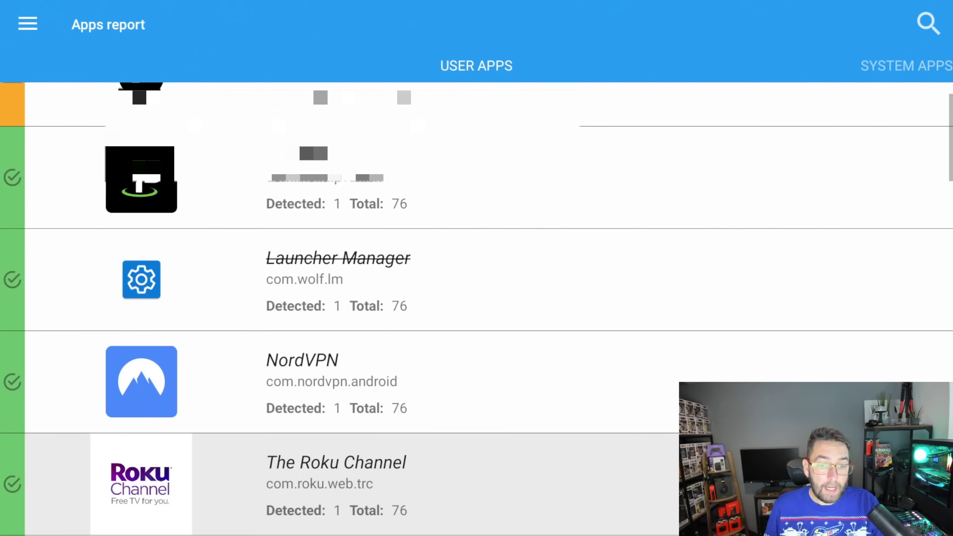
{"action": "key", "text": "Down"}
{"action": "key", "text": "Down"}
{"action": "key", "text": "Down"}
{"action": "key", "text": "Down"}
{"action": "key", "text": "Down"}
{"action": "key", "text": "Down"}
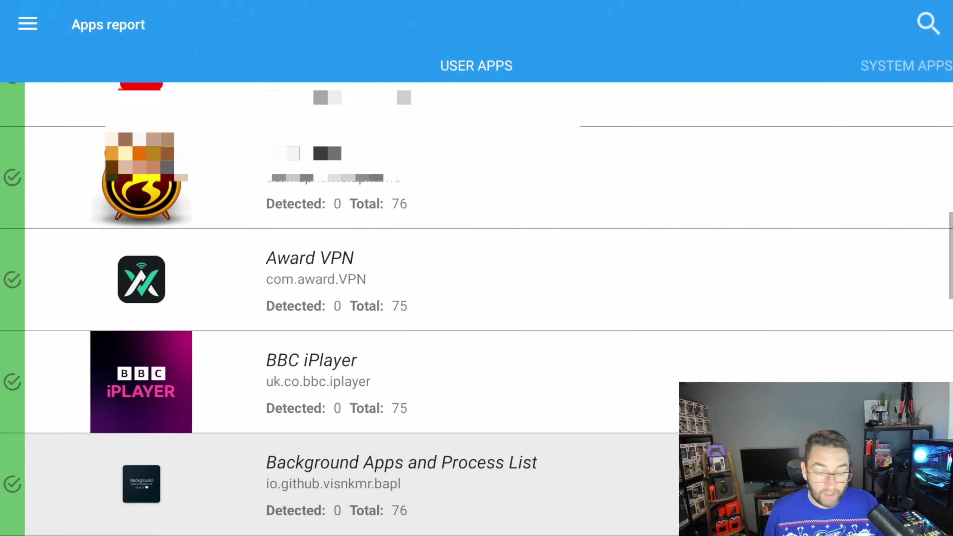
{"action": "key", "text": "Down"}
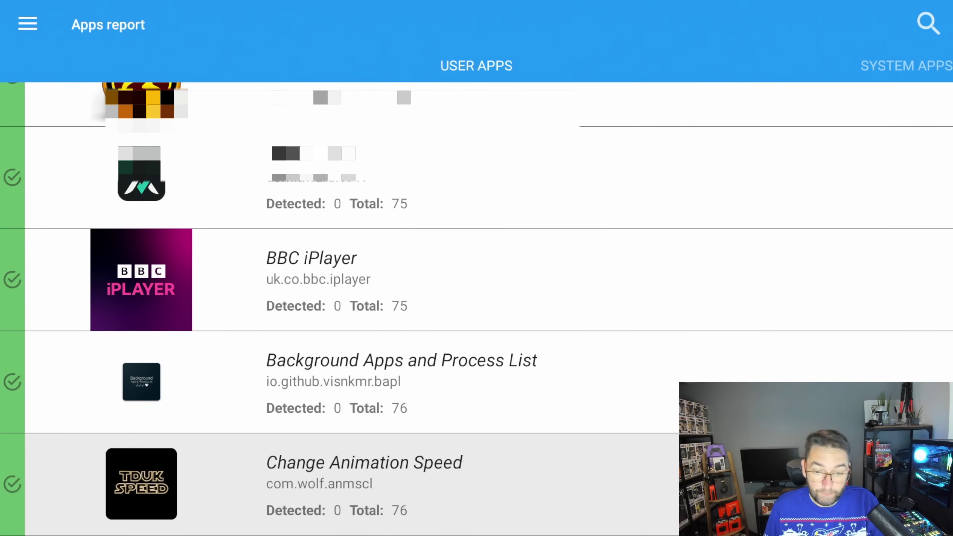
{"action": "key", "text": "Down"}
{"action": "key", "text": "Down"}
{"action": "key", "text": "Down"}
{"action": "key", "text": "Down"}
{"action": "key", "text": "Down"}
{"action": "key", "text": "Down"}
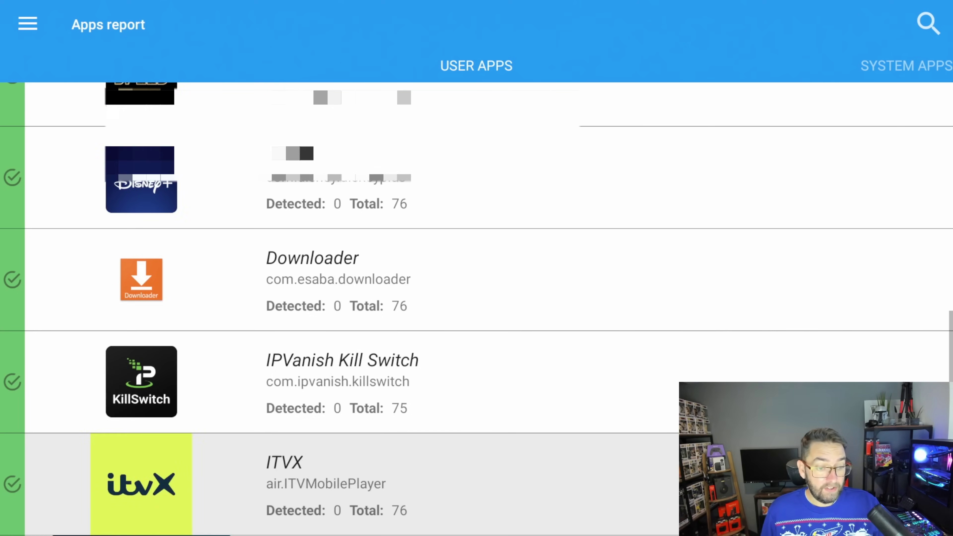
{"action": "key", "text": "Down"}
{"action": "key", "text": "Down"}
{"action": "key", "text": "Down"}
{"action": "key", "text": "Down"}
{"action": "key", "text": "Down"}
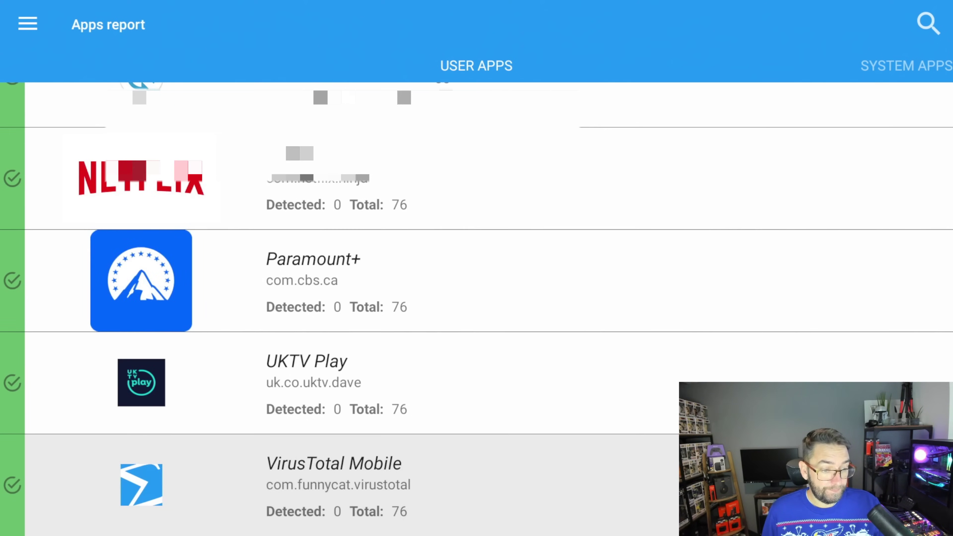
{"action": "key", "text": "Up"}
{"action": "key", "text": "Up"}
{"action": "key", "text": "Up"}
{"action": "key", "text": "Up"}
{"action": "key", "text": "Up"}
{"action": "key", "text": "Up"}
{"action": "key", "text": "Up"}
{"action": "key", "text": "Up"}
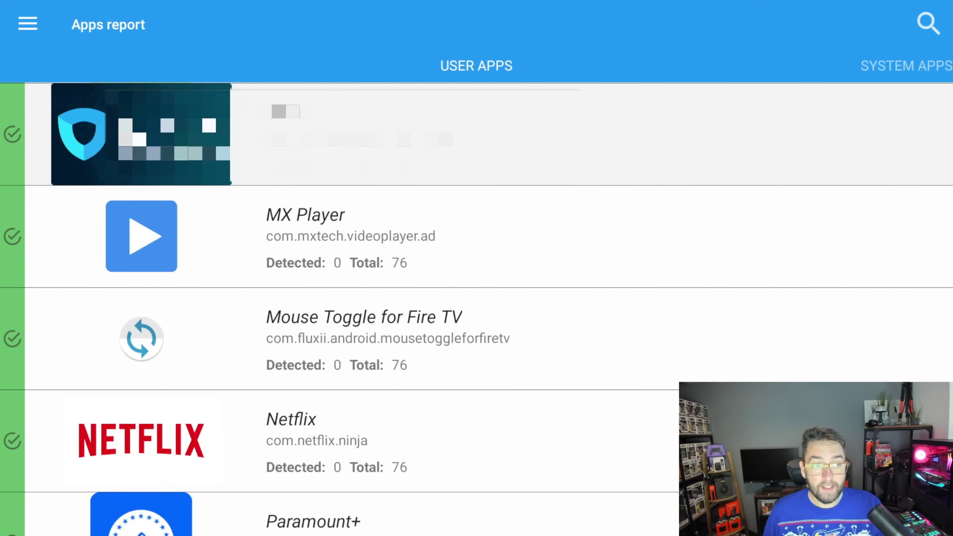
{"action": "key", "text": "Up"}
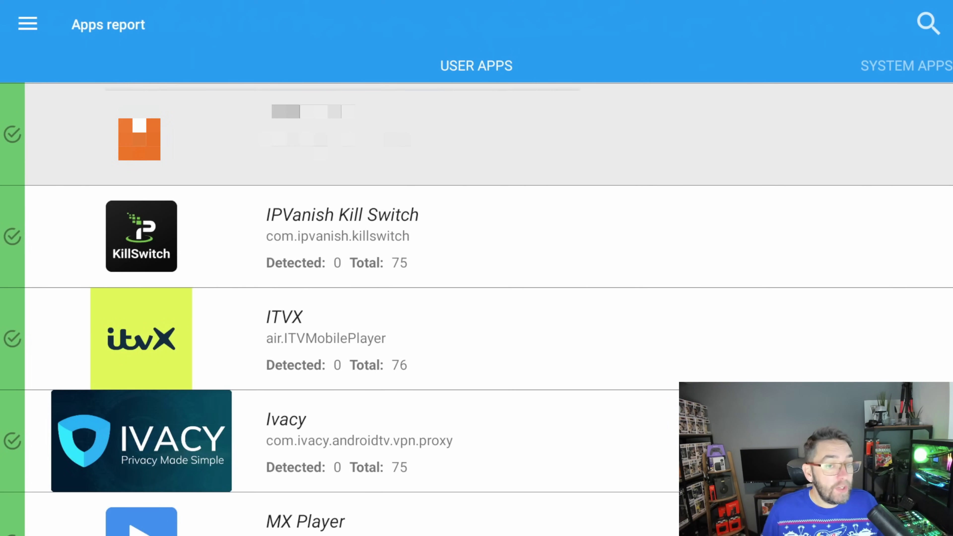
{"action": "key", "text": "Up"}
{"action": "key", "text": "Up"}
{"action": "key", "text": "Up"}
{"action": "key", "text": "Up"}
{"action": "key", "text": "Up"}
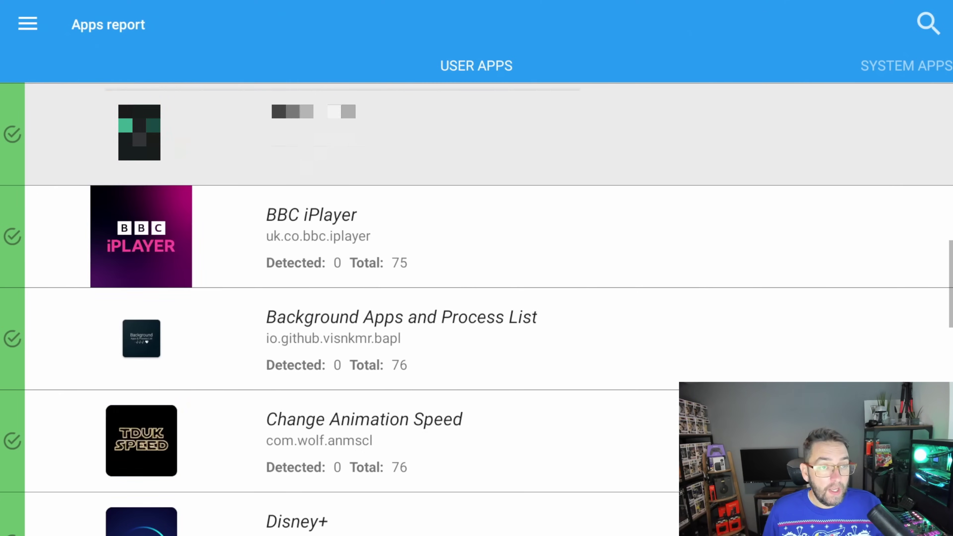
{"action": "key", "text": "Up"}
{"action": "key", "text": "Up"}
{"action": "key", "text": "Up"}
{"action": "key", "text": "Up"}
{"action": "key", "text": "Up"}
{"action": "key", "text": "Up"}
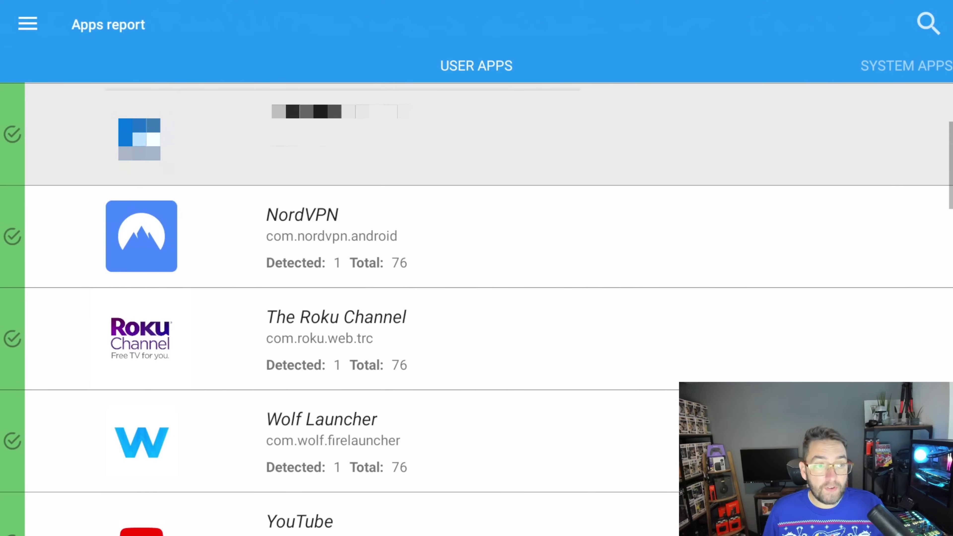
{"action": "key", "text": "Up"}
{"action": "key", "text": "Up"}
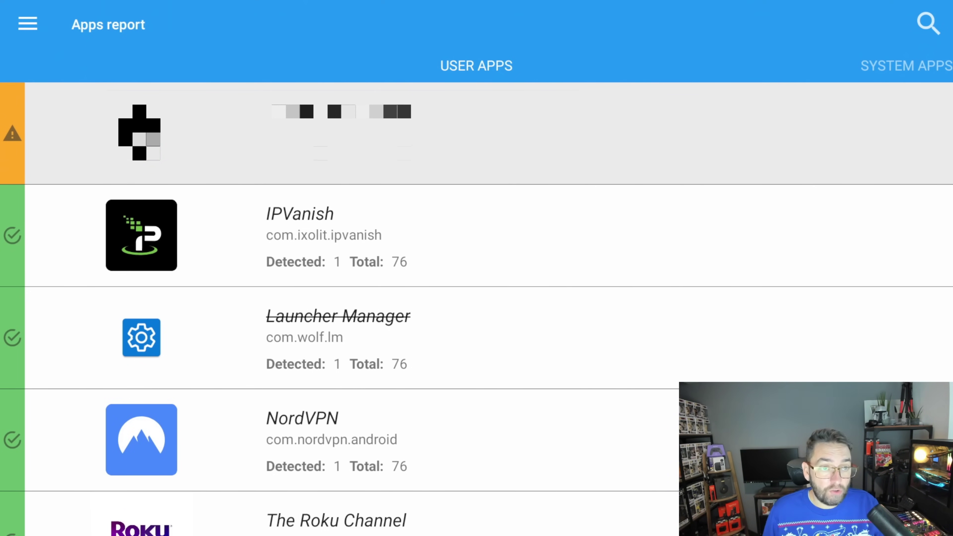
{"action": "key", "text": "Right"}
{"action": "key", "text": "Left"}
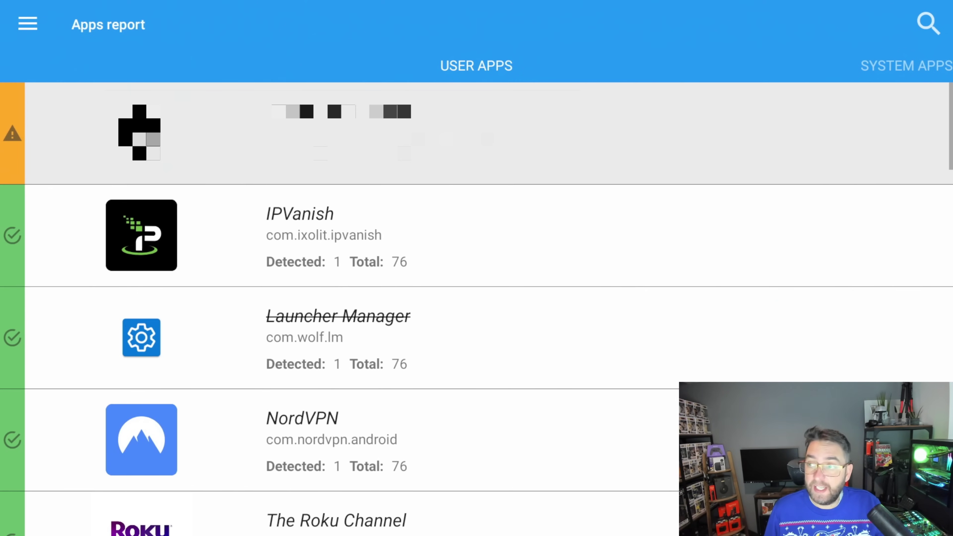
Open the flagged app's File report in VirusTotal, then go back to the apps list.
{"action": "key", "text": "Return"}
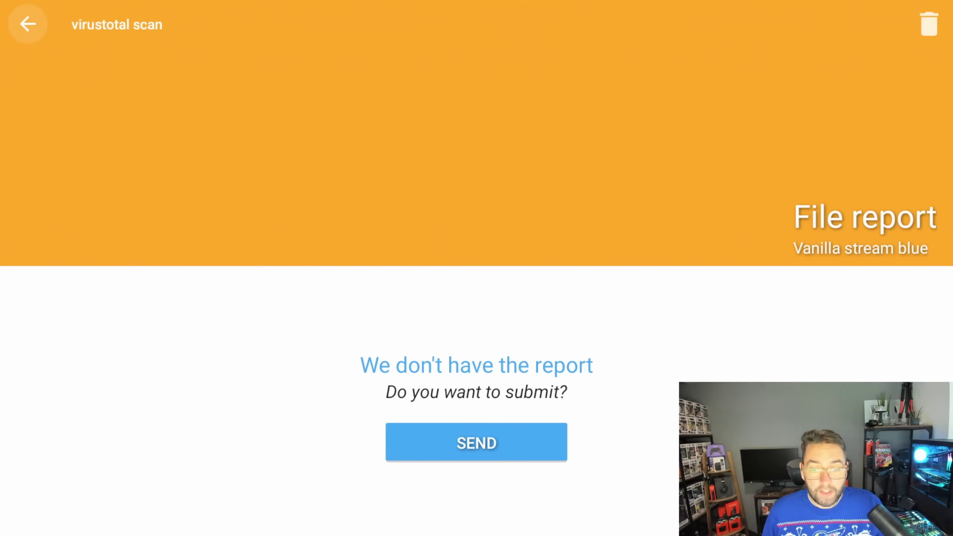
{"action": "key", "text": "Down"}
{"action": "key", "text": "Up"}
{"action": "key", "text": "Right"}
{"action": "key", "text": "Down"}
{"action": "key", "text": "Escape"}
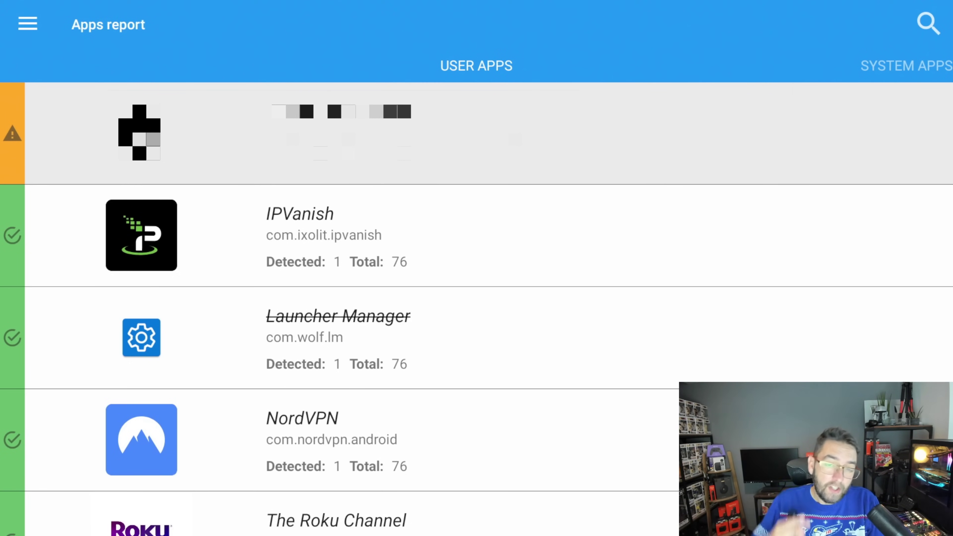
Browse the report past NordVPN, Wolf Launcher, APKTime and Award VPN, then go Home.
{"action": "key", "text": "Down"}
{"action": "key", "text": "Down"}
{"action": "key", "text": "Down"}
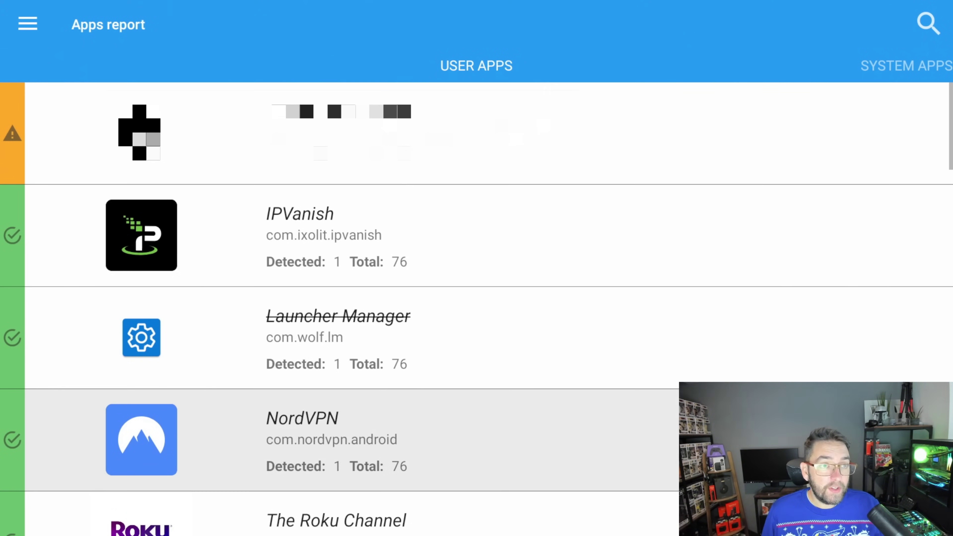
{"action": "key", "text": "Down"}
{"action": "key", "text": "Down"}
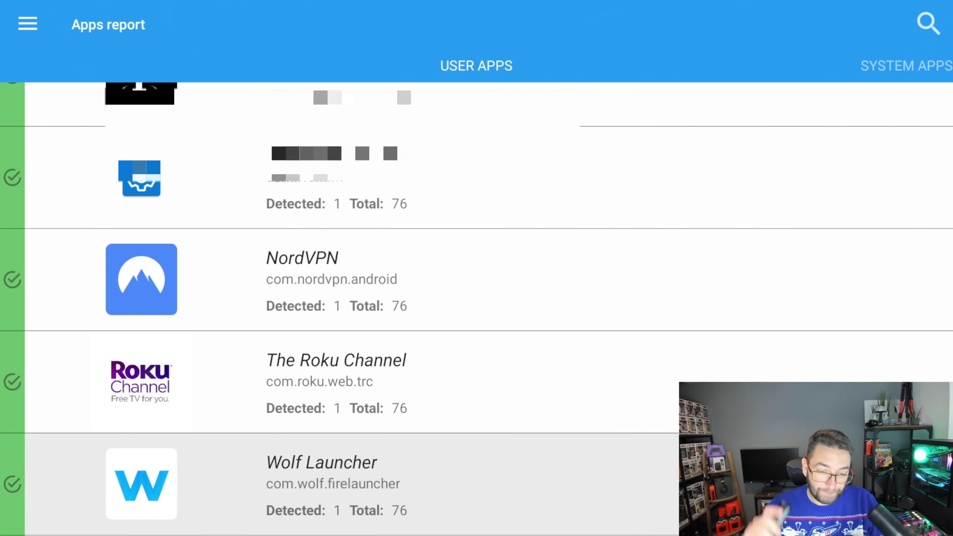
{"action": "key", "text": "Down"}
{"action": "key", "text": "Down"}
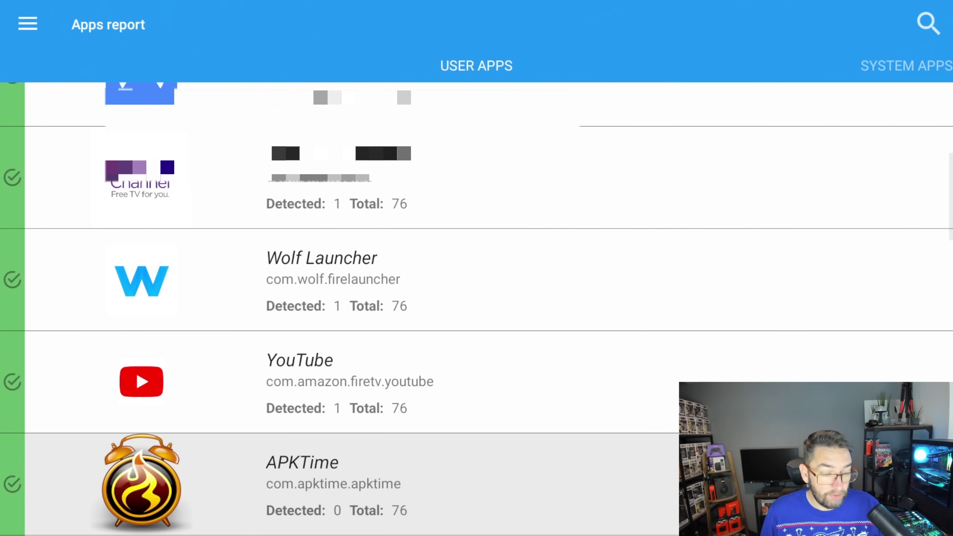
{"action": "key", "text": "Down"}
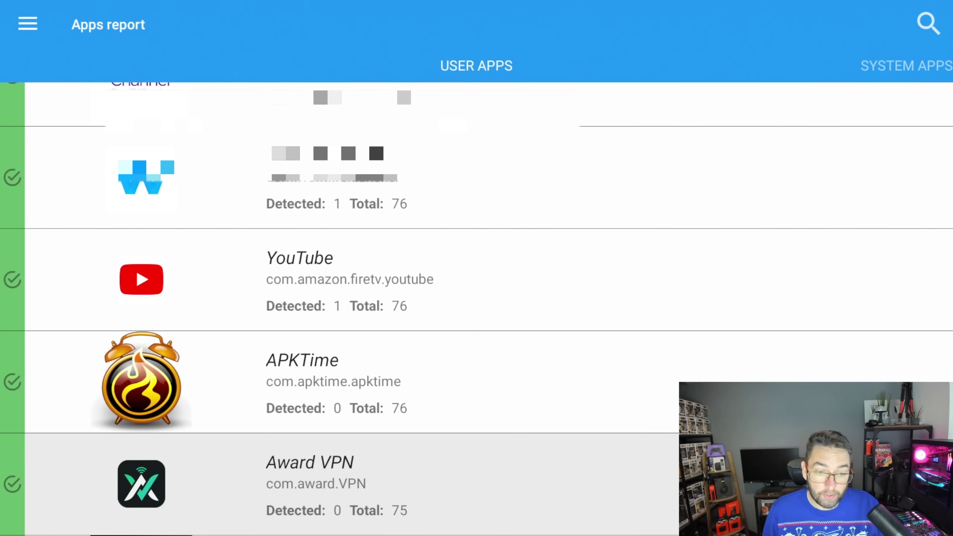
{"action": "key", "text": "Up"}
{"action": "key", "text": "Up"}
{"action": "key", "text": "Up"}
{"action": "key", "text": "Up"}
{"action": "key", "text": "Up"}
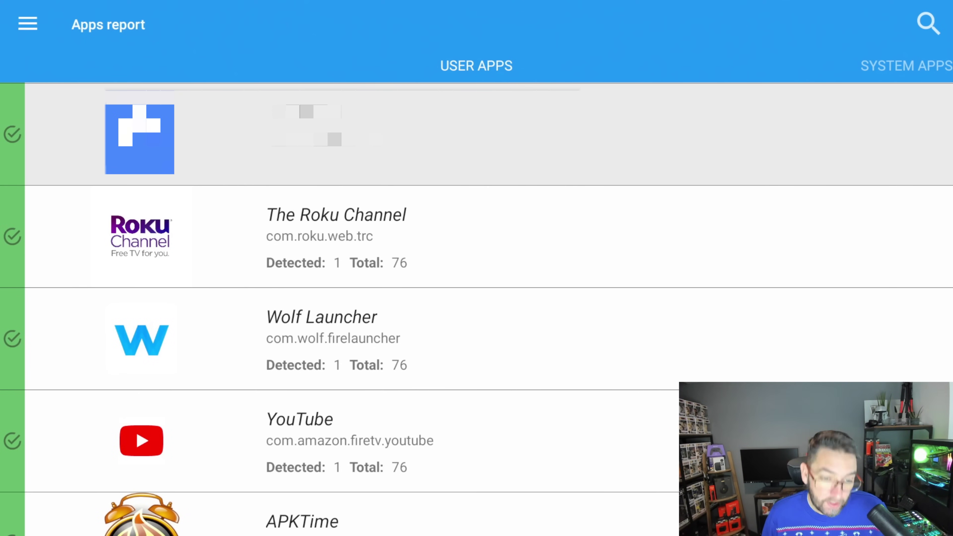
{"action": "key", "text": "Home"}
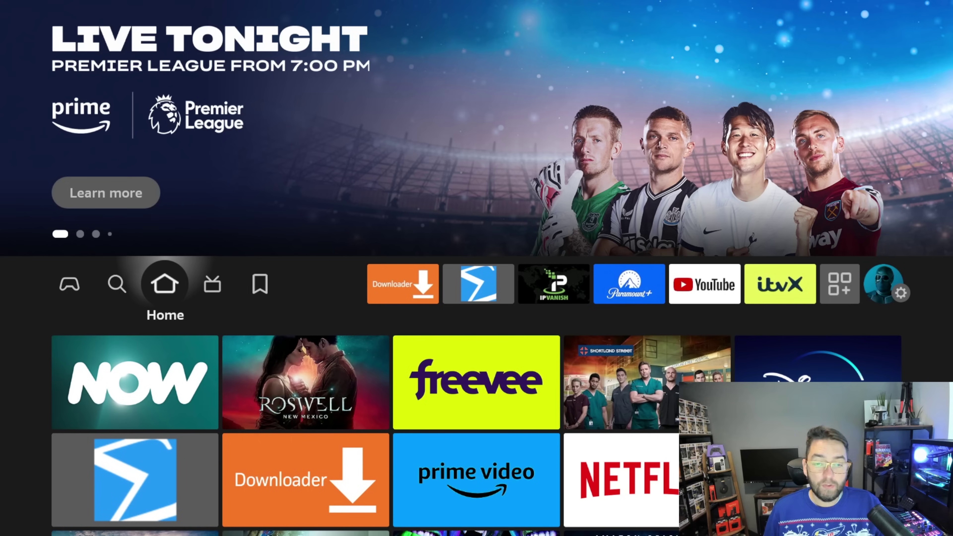
Go to the Find page and bring up the search keyboard.
{"action": "key", "text": "Right"}
{"action": "key", "text": "Right"}
{"action": "key", "text": "Right"}
{"action": "key", "text": "Right"}
{"action": "key", "text": "Left"}
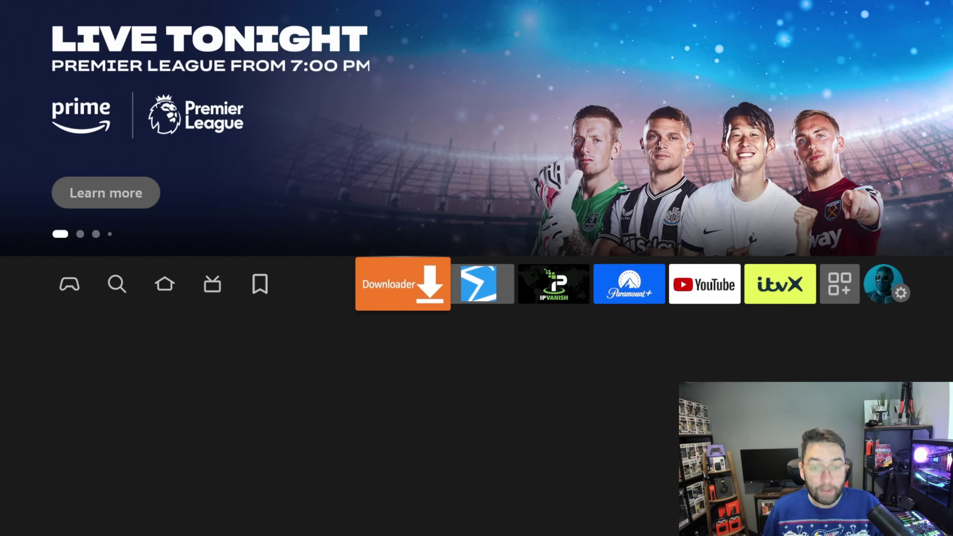
{"action": "key", "text": "Left"}
{"action": "key", "text": "Left"}
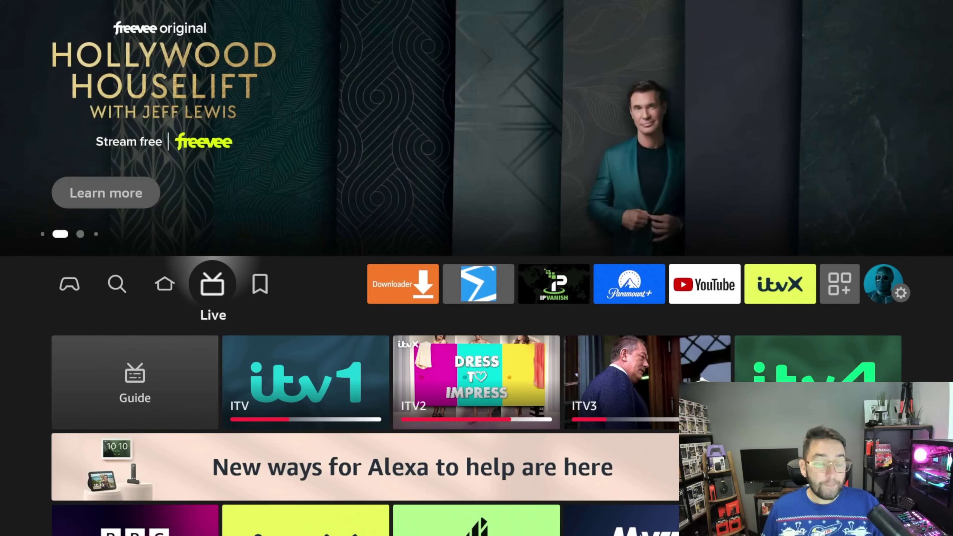
{"action": "key", "text": "Left"}
{"action": "key", "text": "Left"}
{"action": "key", "text": "Down"}
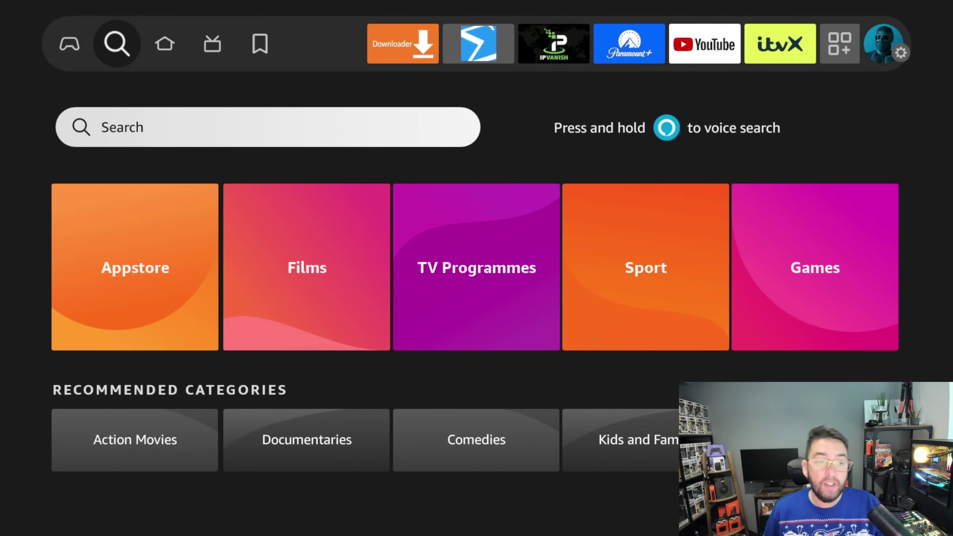
{"action": "key", "text": "Return"}
Spell 'Dow' and pick the 'Downloader' suggestion to show its search results.
{"action": "key", "text": "Right"}
{"action": "key", "text": "Right"}
{"action": "key", "text": "Right"}
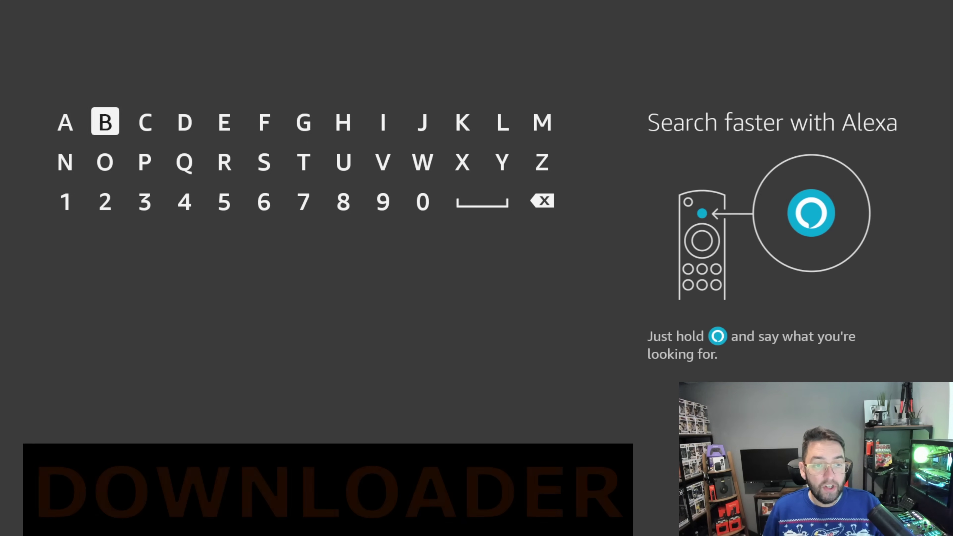
{"action": "key", "text": "Return"}
{"action": "key", "text": "Right"}
{"action": "key", "text": "Right"}
{"action": "key", "text": "Right"}
{"action": "key", "text": "Down"}
{"action": "key", "text": "Left"}
{"action": "key", "text": "Left"}
{"action": "key", "text": "Left"}
{"action": "key", "text": "Left"}
{"action": "key", "text": "Left"}
{"action": "key", "text": "Return"}
{"action": "key", "text": "Right"}
{"action": "key", "text": "Right"}
{"action": "key", "text": "Right"}
{"action": "key", "text": "Right"}
{"action": "key", "text": "Right"}
{"action": "key", "text": "Right"}
{"action": "key", "text": "Right"}
{"action": "key", "text": "Right"}
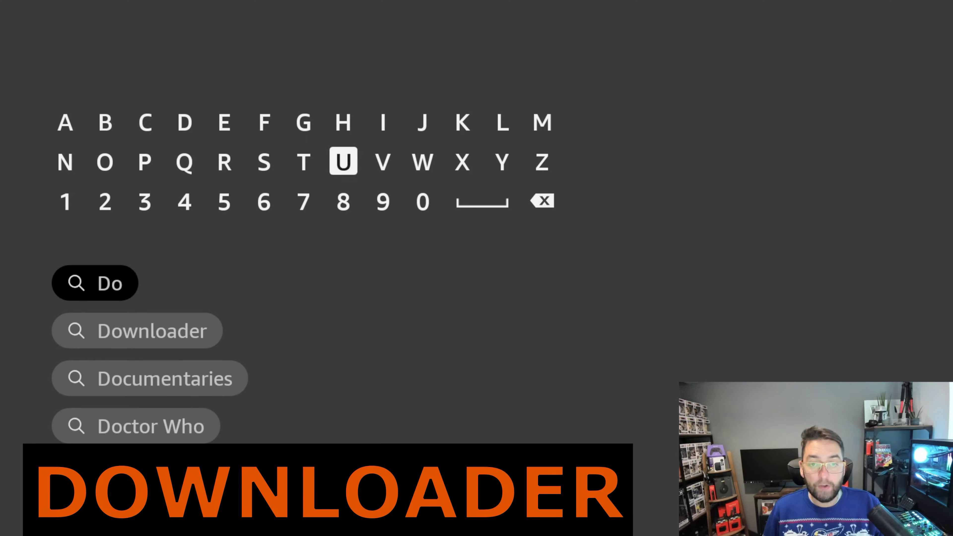
{"action": "key", "text": "Return"}
{"action": "key", "text": "Down"}
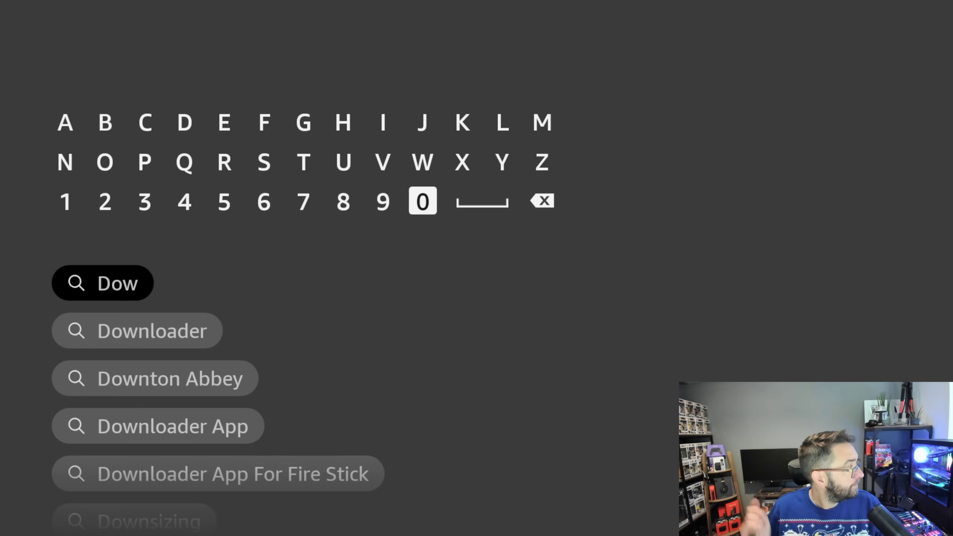
{"action": "key", "text": "Down"}
{"action": "key", "text": "Down"}
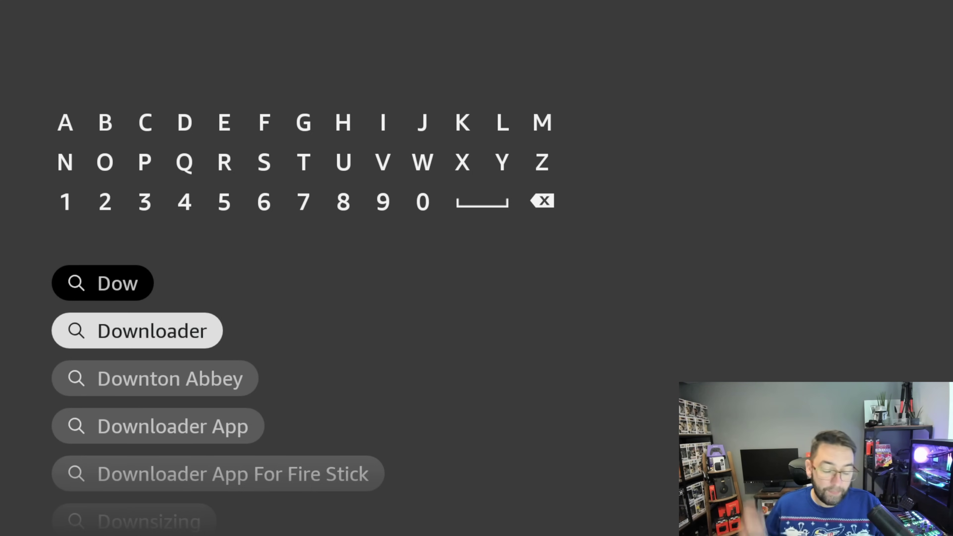
{"action": "key", "text": "Return"}
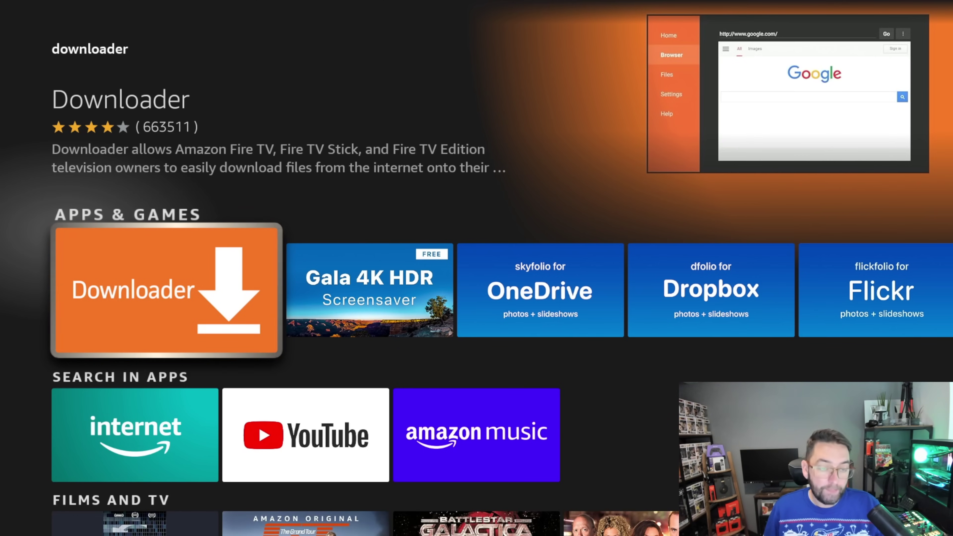
Open Settings > My Fire TV from the home screen.
{"action": "key", "text": "Home"}
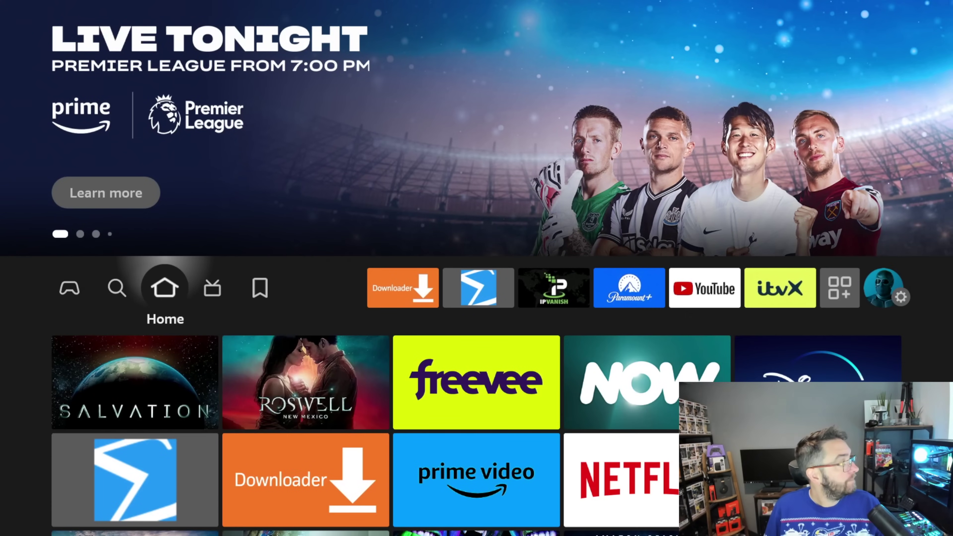
{"action": "key", "text": "Right"}
{"action": "key", "text": "Right"}
{"action": "key", "text": "Right"}
{"action": "key", "text": "Right"}
{"action": "key", "text": "Right"}
{"action": "key", "text": "Right"}
{"action": "key", "text": "Right"}
{"action": "key", "text": "Right"}
{"action": "key", "text": "Right"}
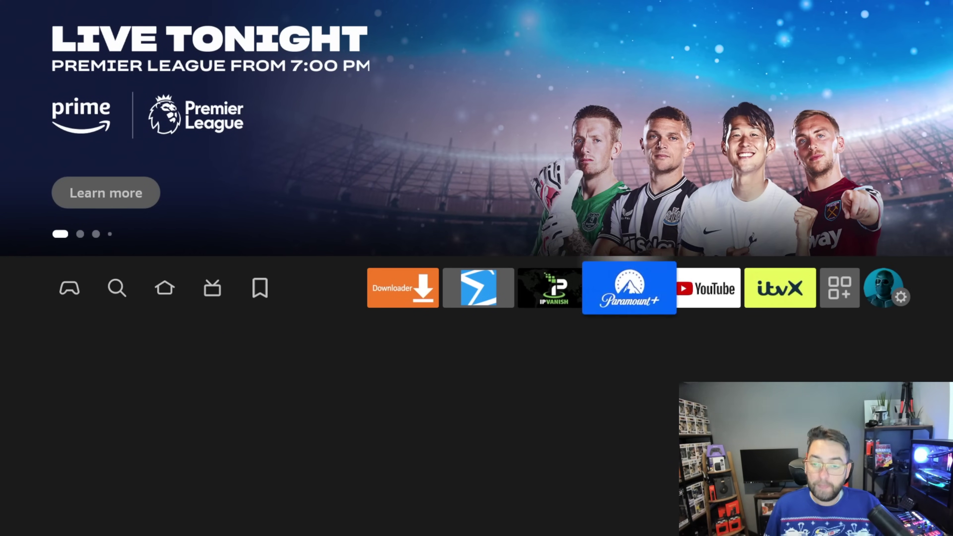
{"action": "key", "text": "Right"}
{"action": "key", "text": "Right"}
{"action": "key", "text": "Left"}
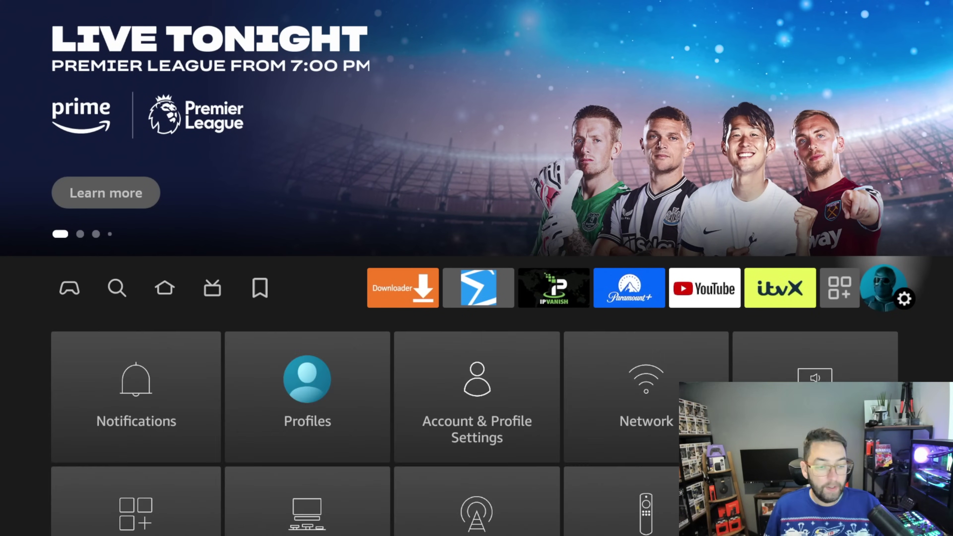
{"action": "key", "text": "Down"}
{"action": "key", "text": "Down"}
{"action": "key", "text": "Right"}
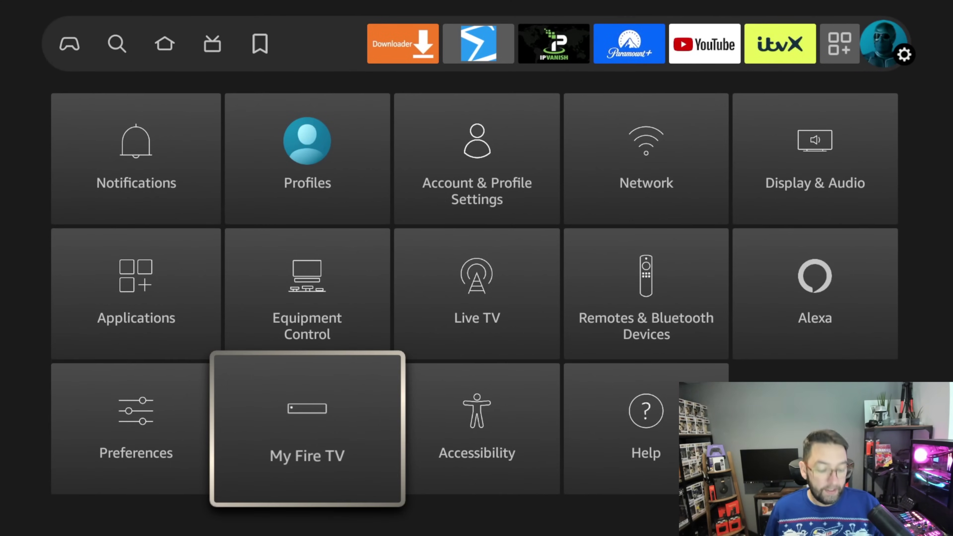
{"action": "key", "text": "Return"}
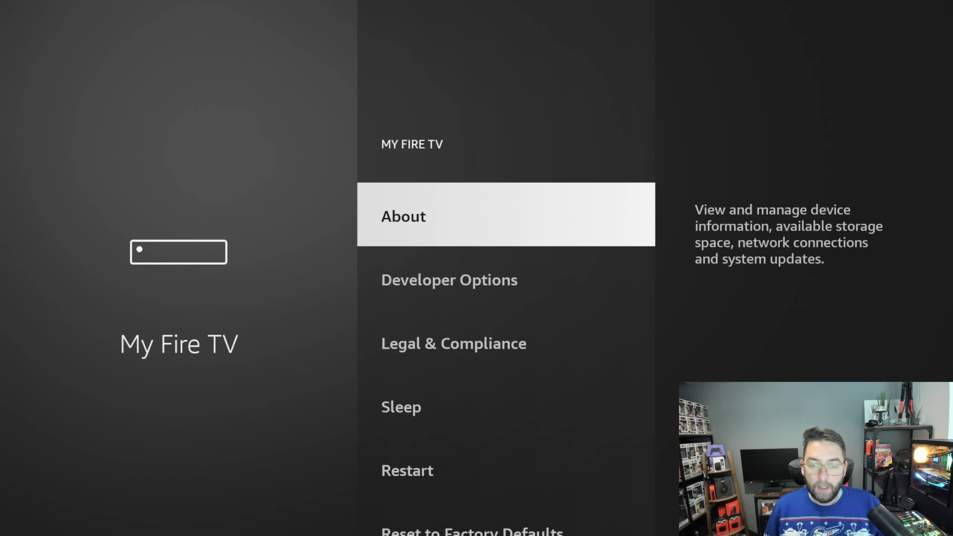
Open About and select the device name twice to confirm developer mode.
{"action": "key", "text": "Down"}
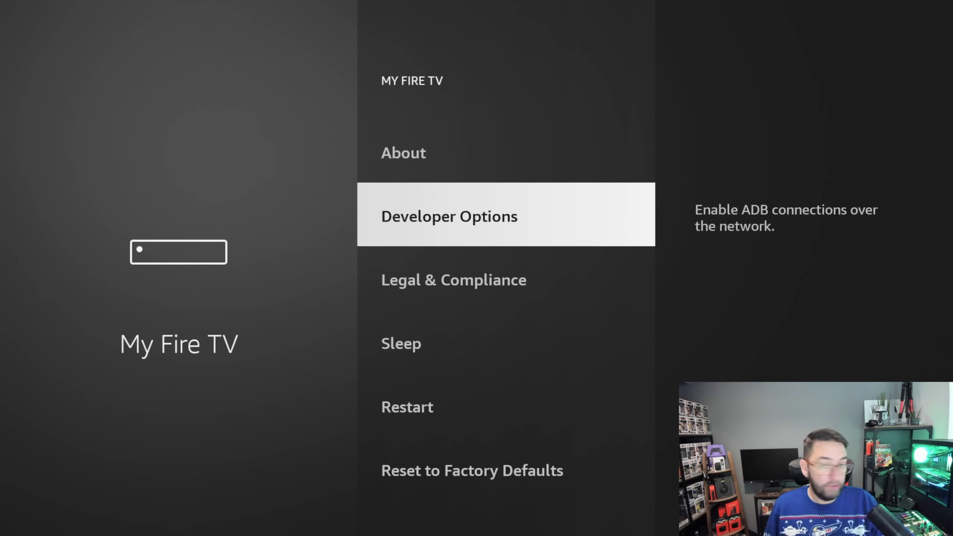
{"action": "key", "text": "Up"}
{"action": "key", "text": "Return"}
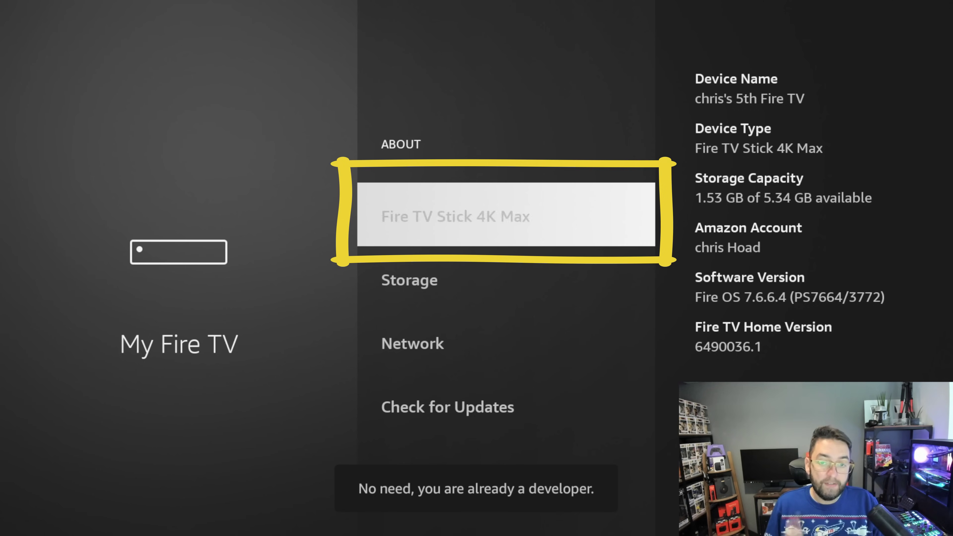
{"action": "key", "text": "Return"}
{"action": "key", "text": "Return"}
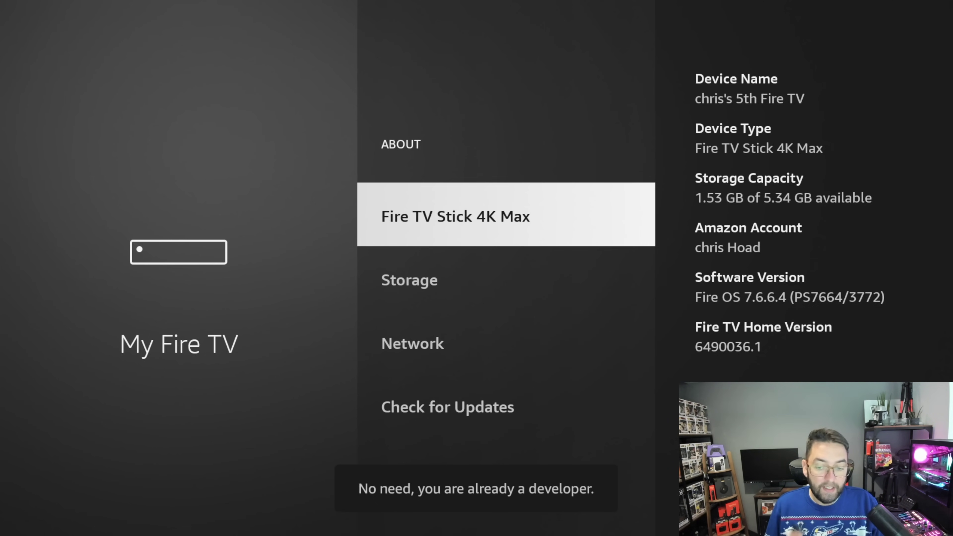
{"action": "key", "text": "Return"}
{"action": "key", "text": "Return"}
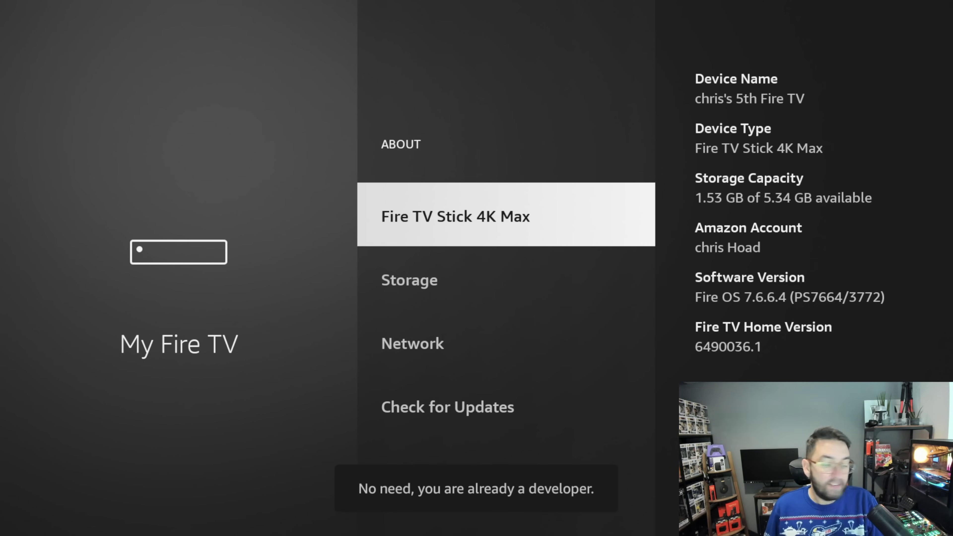
{"action": "key", "text": "Escape"}
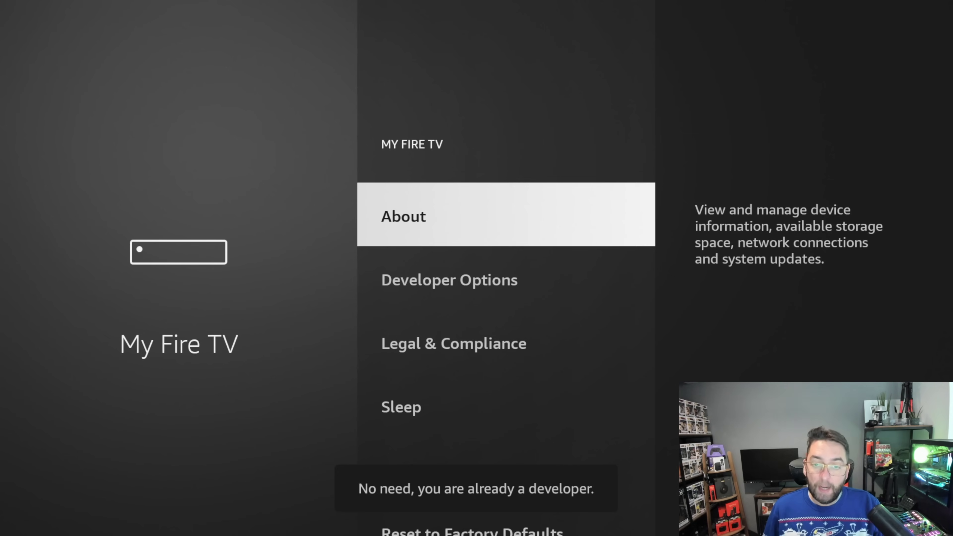
Check that Downloader may install unknown apps under Developer Options, then return home.
{"action": "key", "text": "Down"}
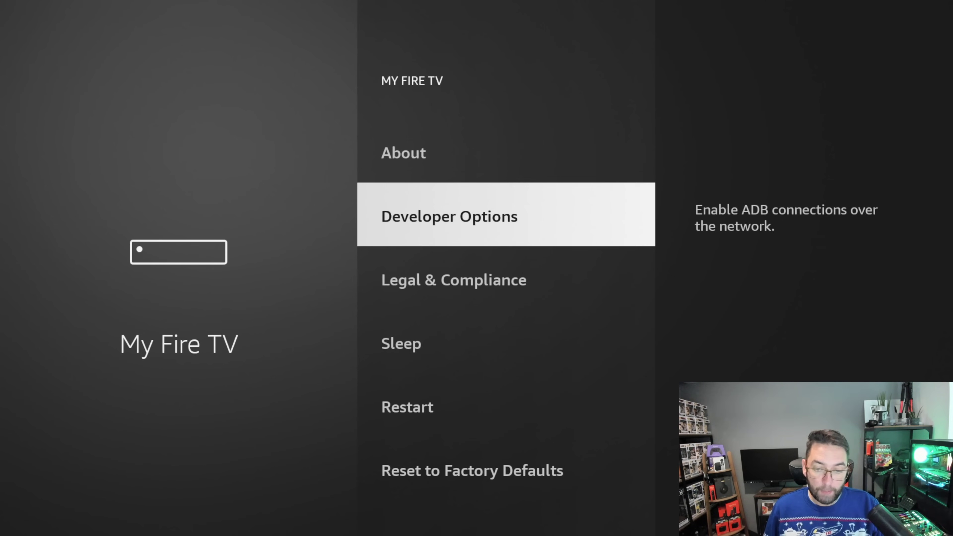
{"action": "key", "text": "Return"}
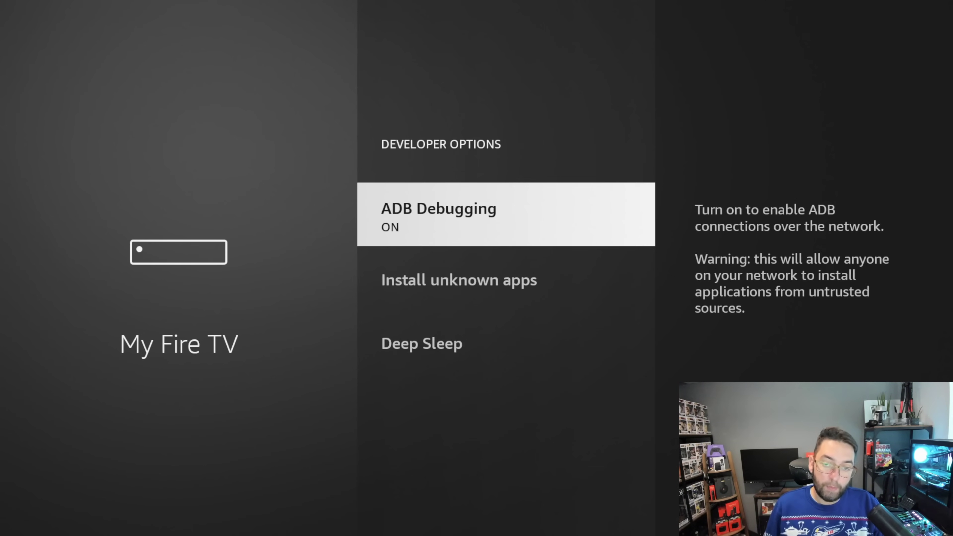
{"action": "key", "text": "Down"}
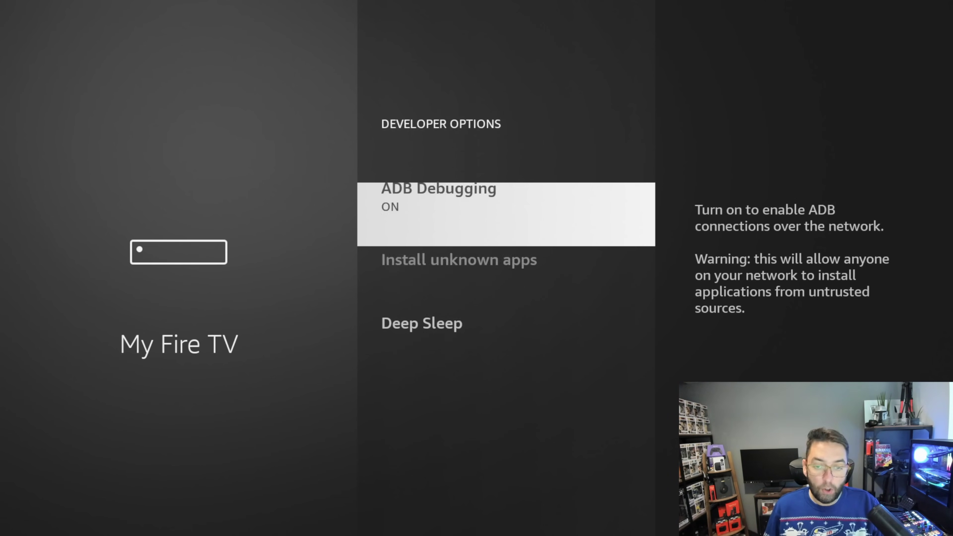
{"action": "key", "text": "Return"}
{"action": "key", "text": "Down"}
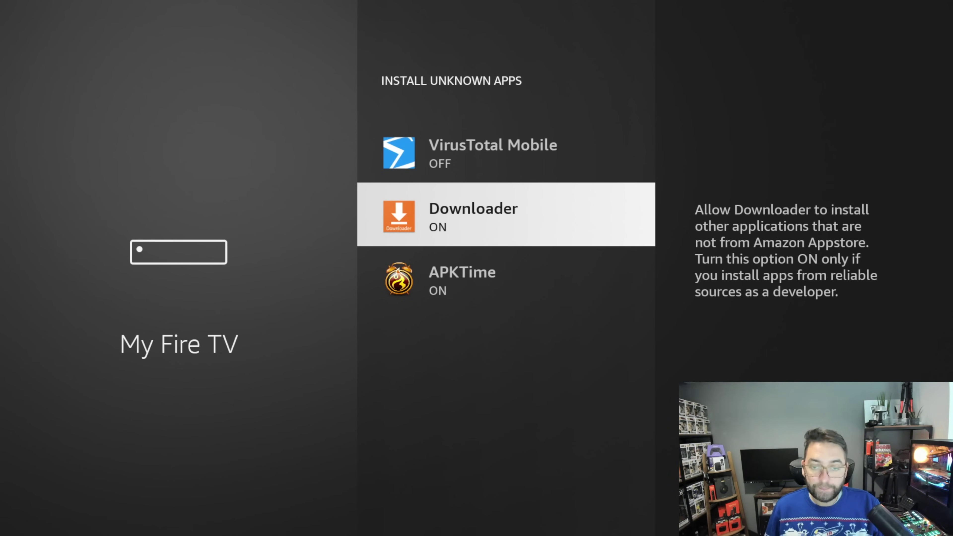
{"action": "key", "text": "Home"}
{"action": "key", "text": "Right"}
{"action": "key", "text": "Right"}
{"action": "key", "text": "Right"}
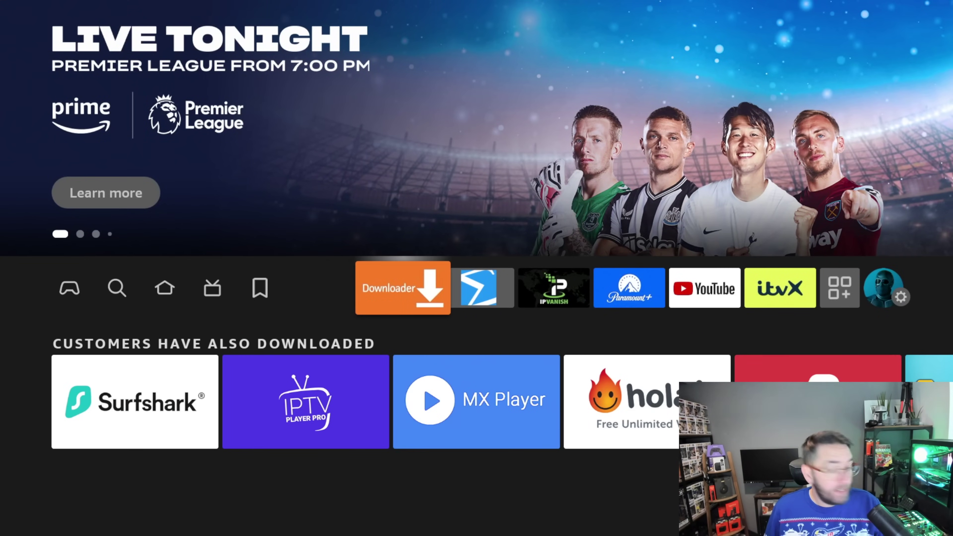
Open Your Apps & Channels and select Downloader from the installed apps list.
{"action": "key", "text": "Right"}
{"action": "key", "text": "Right"}
{"action": "key", "text": "Right"}
{"action": "key", "text": "Right"}
{"action": "key", "text": "Right"}
{"action": "key", "text": "Right"}
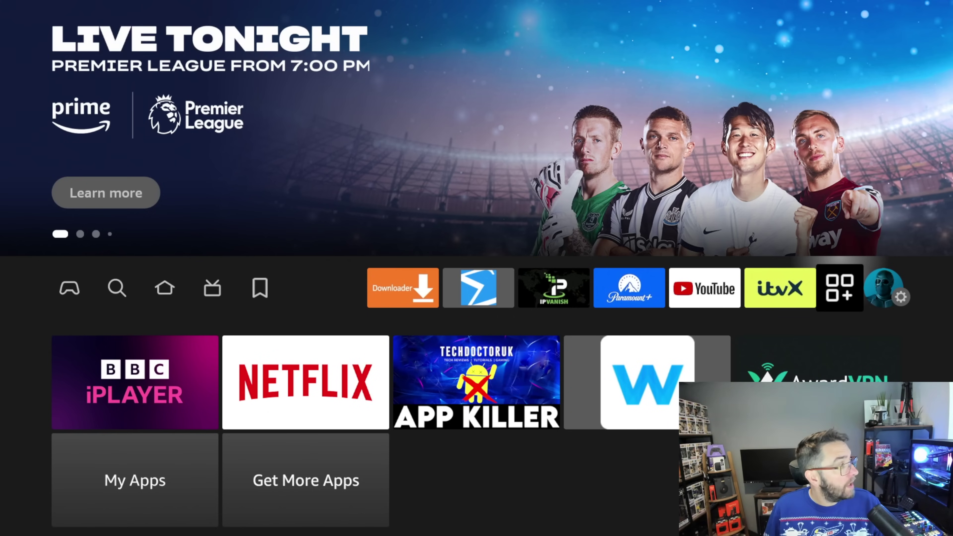
{"action": "key", "text": "Return"}
{"action": "key", "text": "Return"}
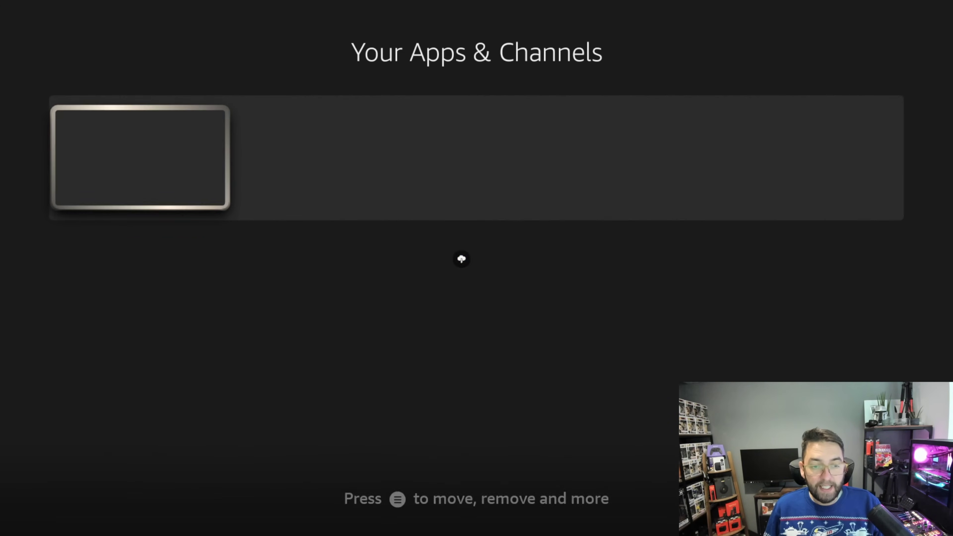
{"action": "key", "text": "Down"}
{"action": "key", "text": "Down"}
{"action": "key", "text": "Down"}
{"action": "key", "text": "Down"}
{"action": "key", "text": "Down"}
{"action": "key", "text": "Up"}
{"action": "key", "text": "Up"}
{"action": "key", "text": "Up"}
{"action": "key", "text": "Up"}
{"action": "key", "text": "Up"}
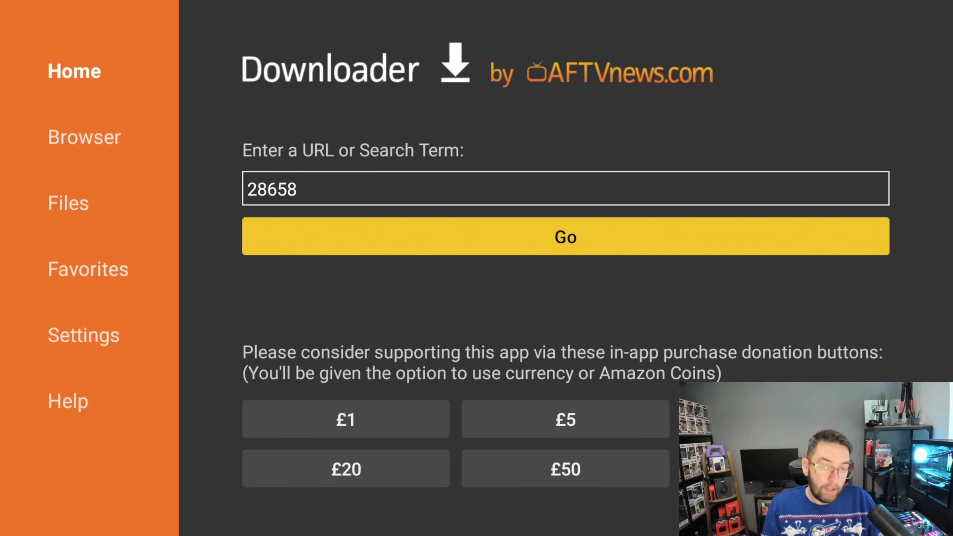
Load code 28658 in Downloader and download virustotal.apk from the page.
{"action": "left_click", "coordinate": [566, 188]}
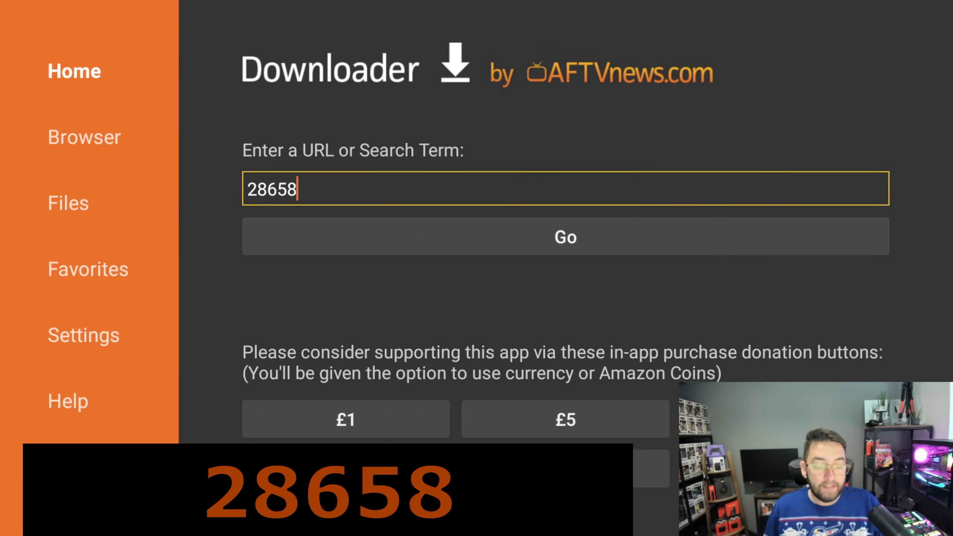
{"action": "left_click", "coordinate": [565, 236]}
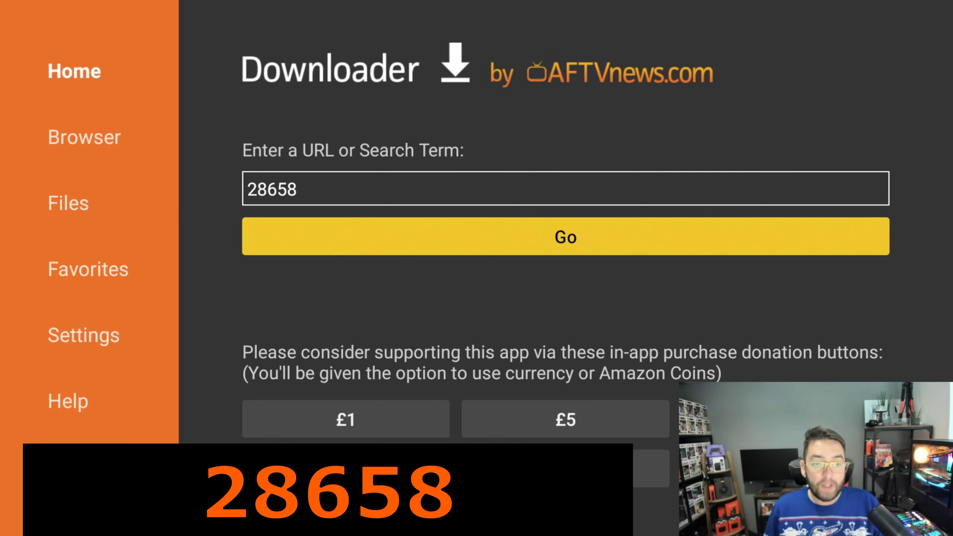
{"action": "key", "text": "Return"}
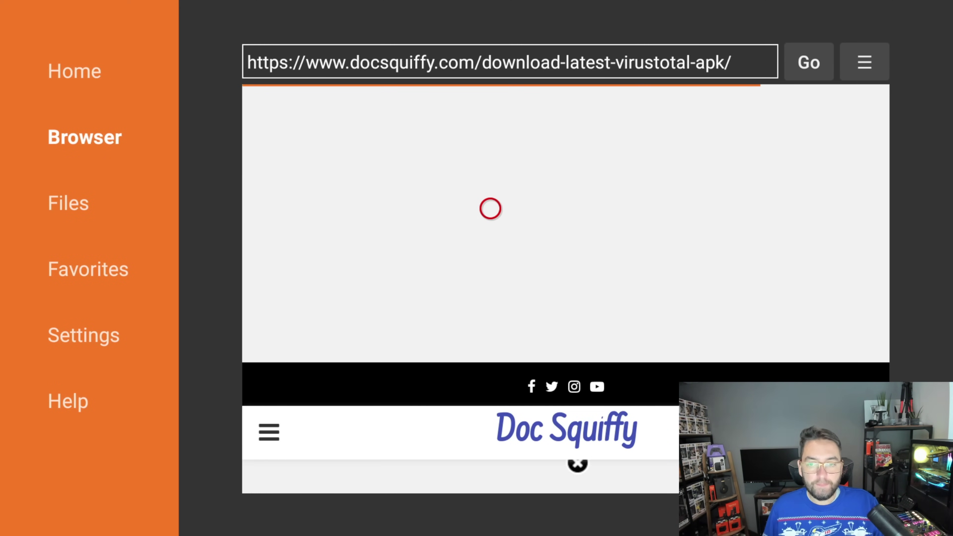
{"action": "scroll", "coordinate": [490, 474], "scroll_direction": "down", "scroll_amount": 10}
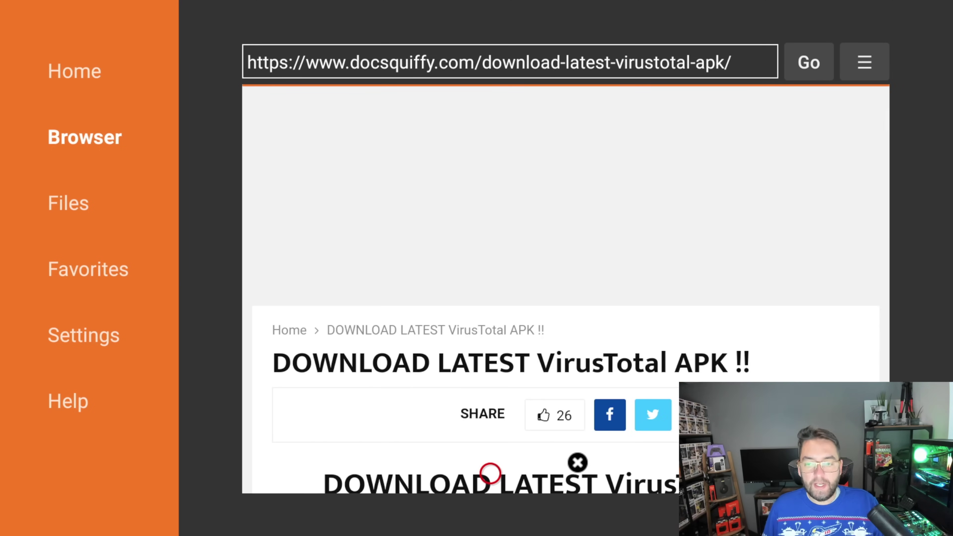
{"action": "scroll", "coordinate": [490, 474], "scroll_direction": "down", "scroll_amount": 5}
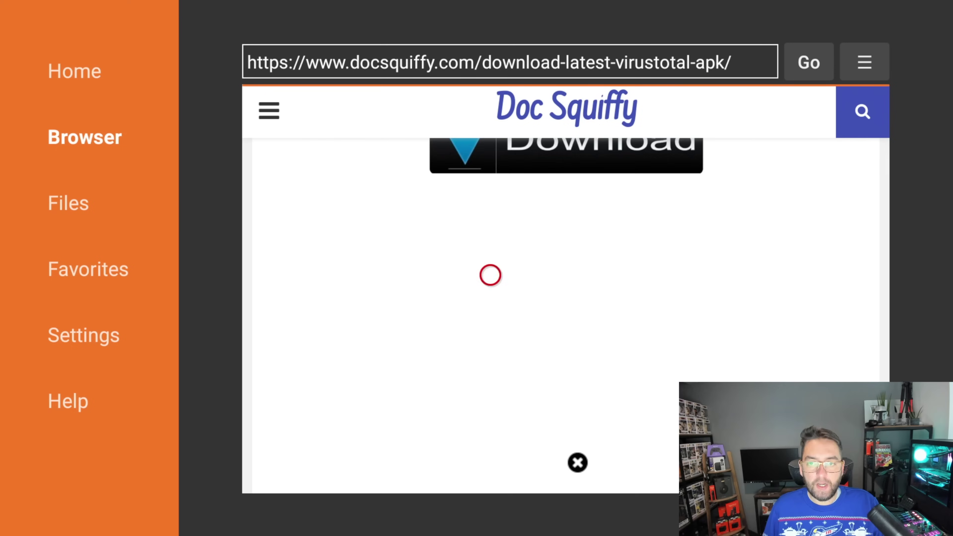
{"action": "scroll", "coordinate": [486, 102], "scroll_direction": "up", "scroll_amount": 3}
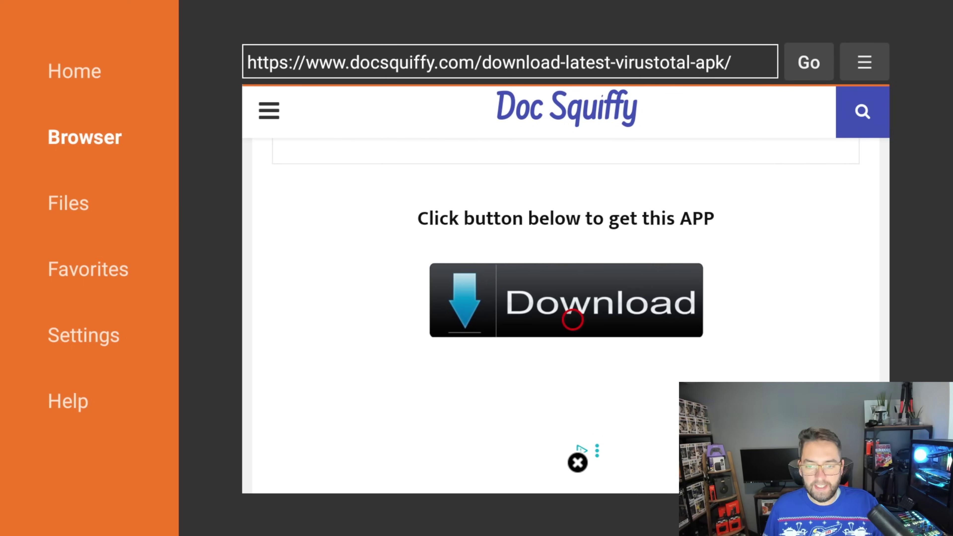
{"action": "left_click", "coordinate": [572, 320]}
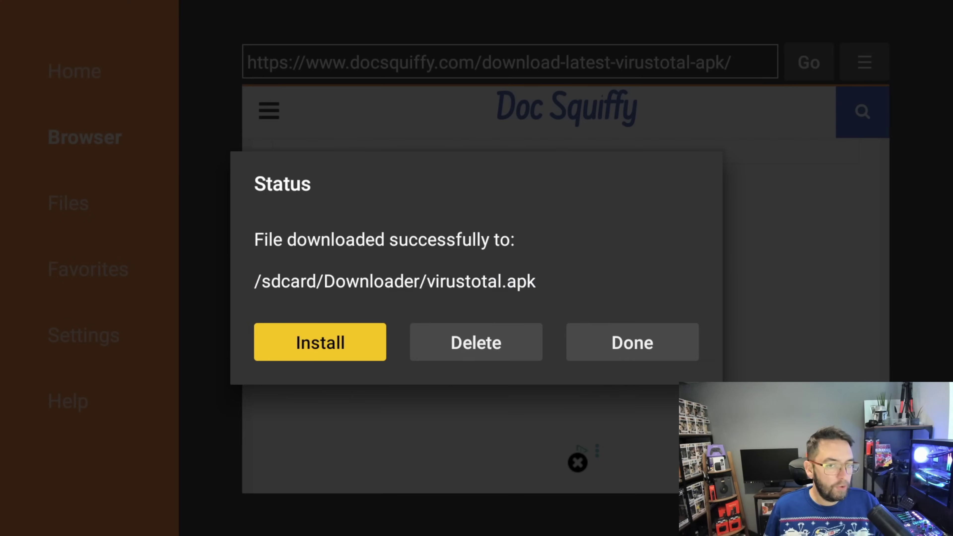
Install the downloaded VirusTotal Mobile update and close the installer.
{"action": "key", "text": "Return"}
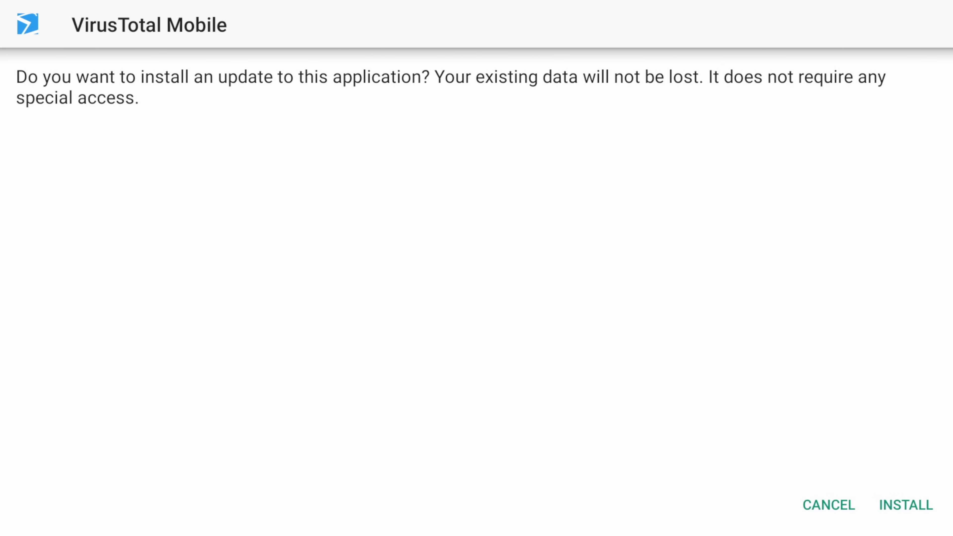
{"action": "key", "text": "Tab"}
{"action": "key", "text": "Return"}
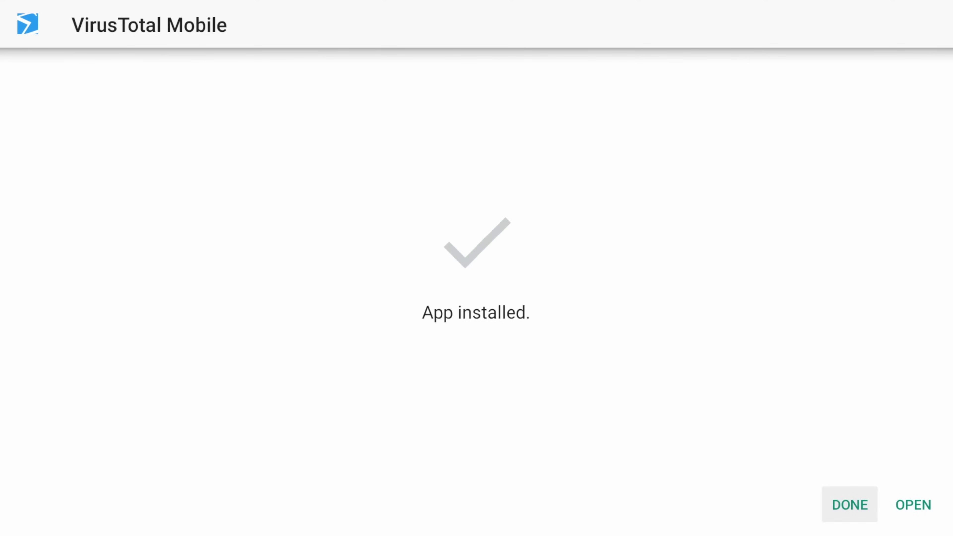
{"action": "key", "text": "Return"}
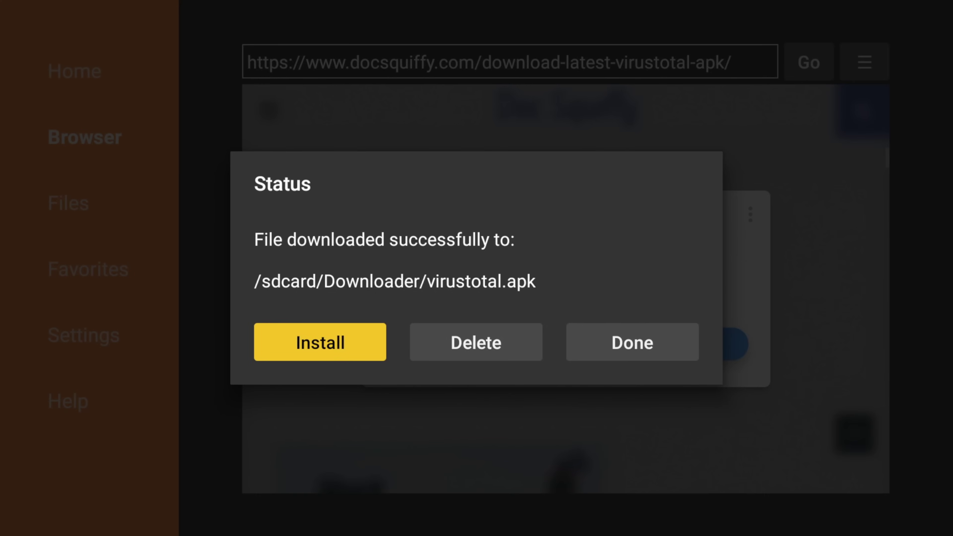
Delete virustotal.apk, exit Downloader and return to the Fire TV home screen.
{"action": "key", "text": "Right"}
{"action": "key", "text": "Return"}
{"action": "key", "text": "Left"}
{"action": "key", "text": "Return"}
{"action": "key", "text": "Left"}
{"action": "key", "text": "Left"}
{"action": "key", "text": "Left"}
{"action": "key", "text": "Left"}
{"action": "key", "text": "Up"}
{"action": "key", "text": "Home"}
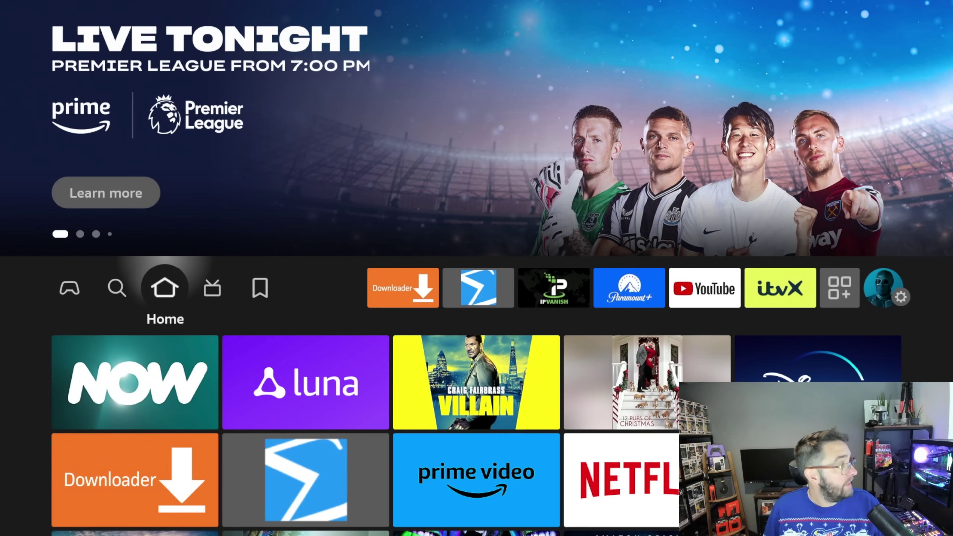
Launch the blue VirusTotal tile from Your Apps & Channels.
{"action": "key", "text": "Right"}
{"action": "key", "text": "Right"}
{"action": "key", "text": "Right"}
{"action": "key", "text": "Right"}
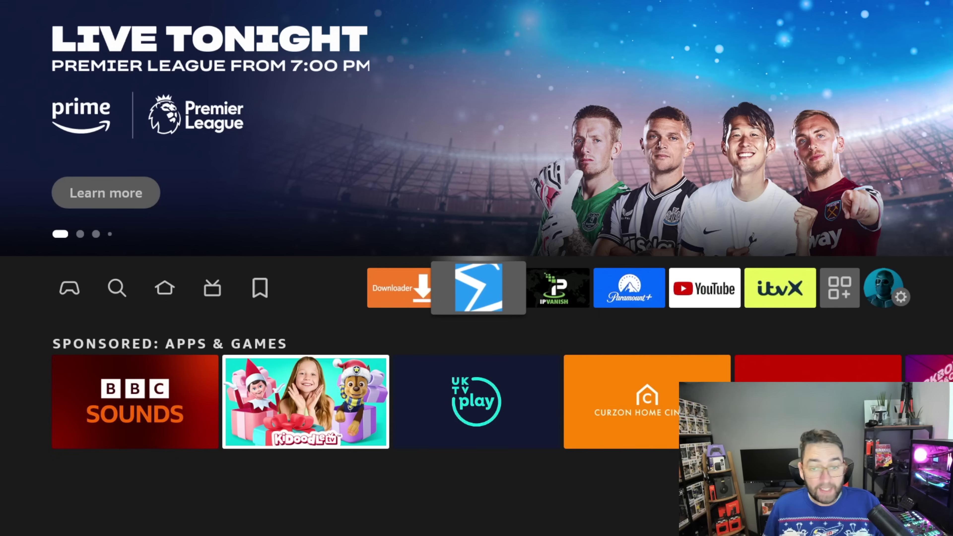
{"action": "key", "text": "Right"}
{"action": "key", "text": "Right"}
{"action": "key", "text": "Right"}
{"action": "key", "text": "Right"}
{"action": "key", "text": "Right"}
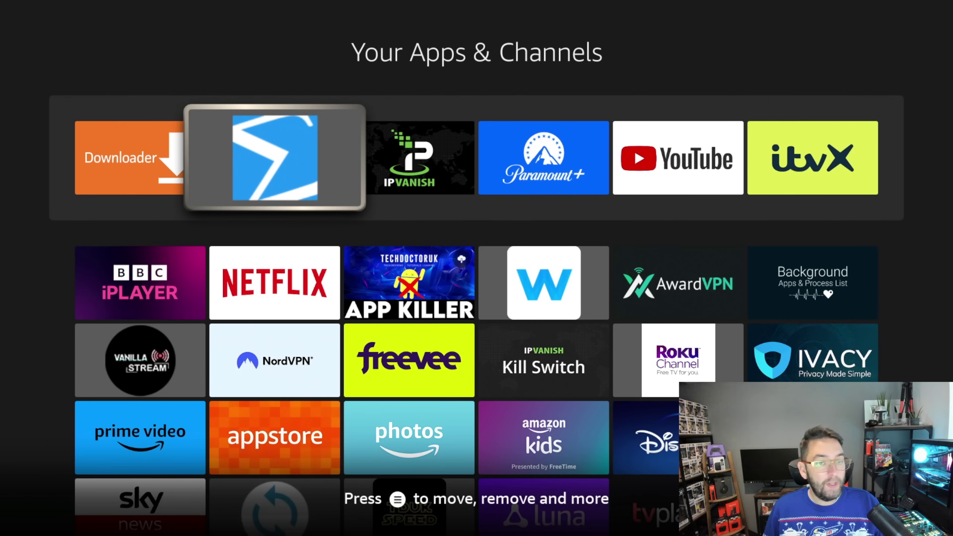
{"action": "key", "text": "Return"}
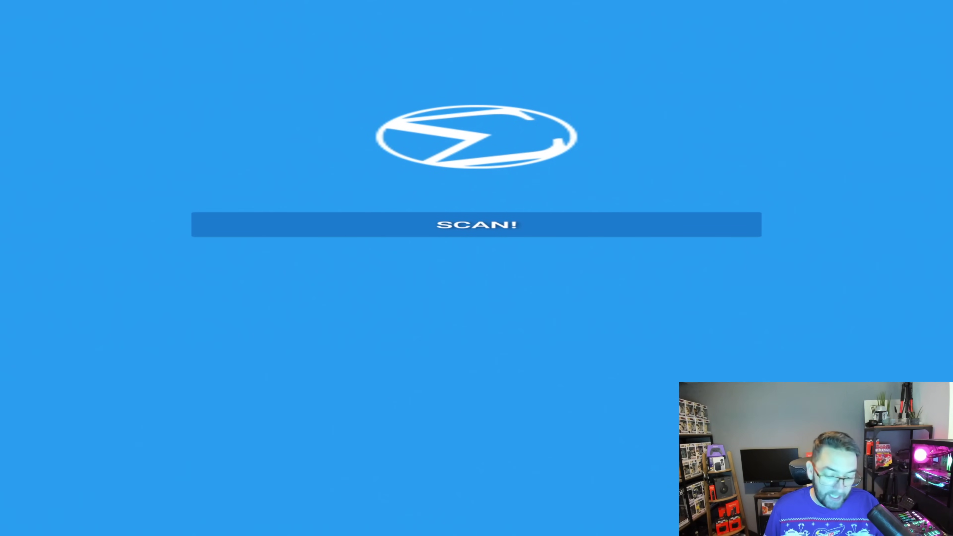
Press Home to exit VirusTotal Mobile to the Fire TV home screen.
{"action": "key", "text": "Home"}
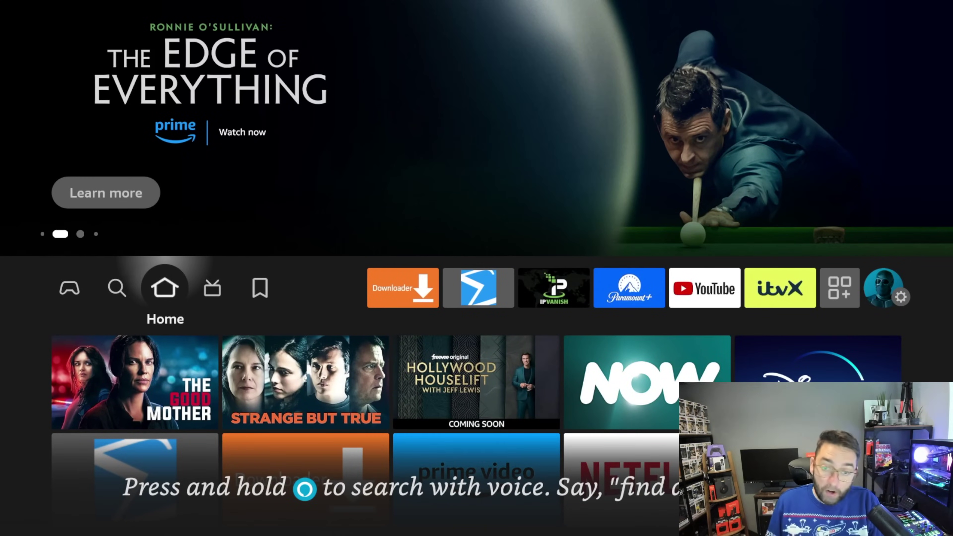
Go to Settings > Applications > Manage Installed Applications.
{"action": "key", "text": "Right"}
{"action": "key", "text": "Right"}
{"action": "key", "text": "Right"}
{"action": "key", "text": "Right"}
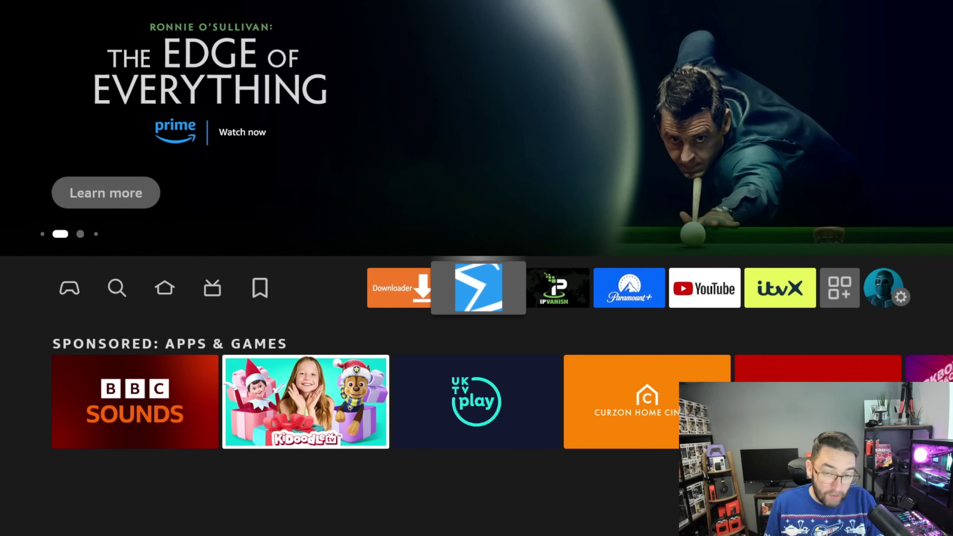
{"action": "key", "text": "Right"}
{"action": "key", "text": "Right"}
{"action": "key", "text": "Right"}
{"action": "key", "text": "Right"}
{"action": "key", "text": "Right"}
{"action": "key", "text": "Right"}
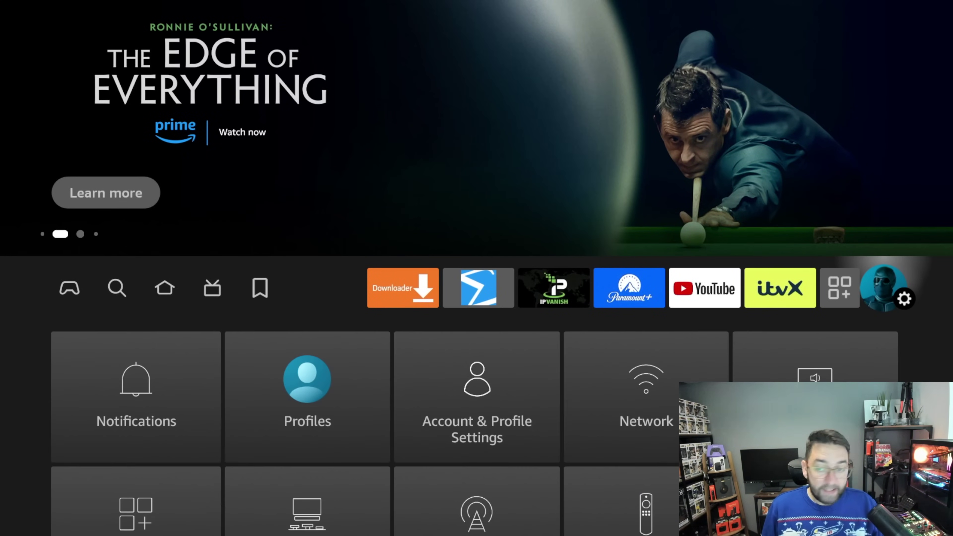
{"action": "key", "text": "Down"}
{"action": "key", "text": "Down"}
{"action": "key", "text": "Return"}
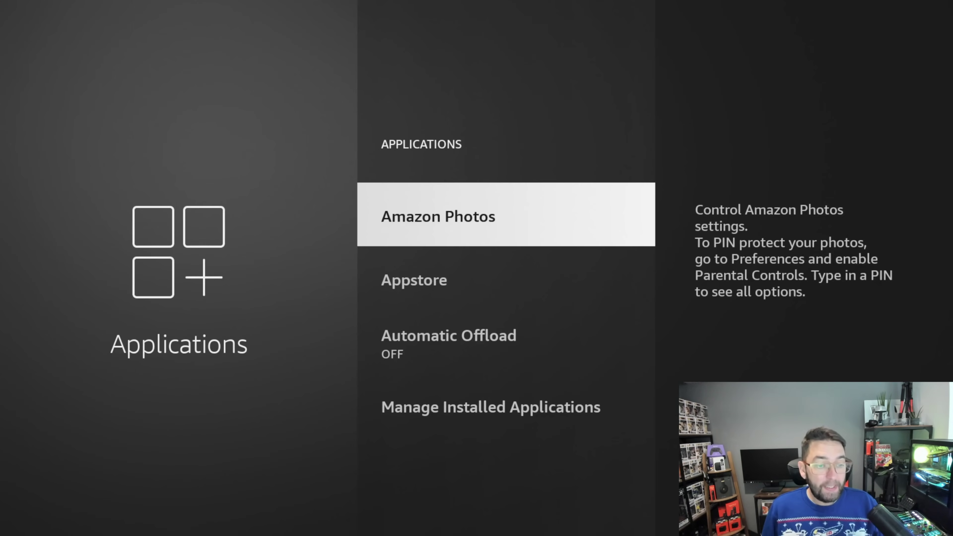
{"action": "key", "text": "Down"}
{"action": "key", "text": "Down"}
{"action": "key", "text": "Down"}
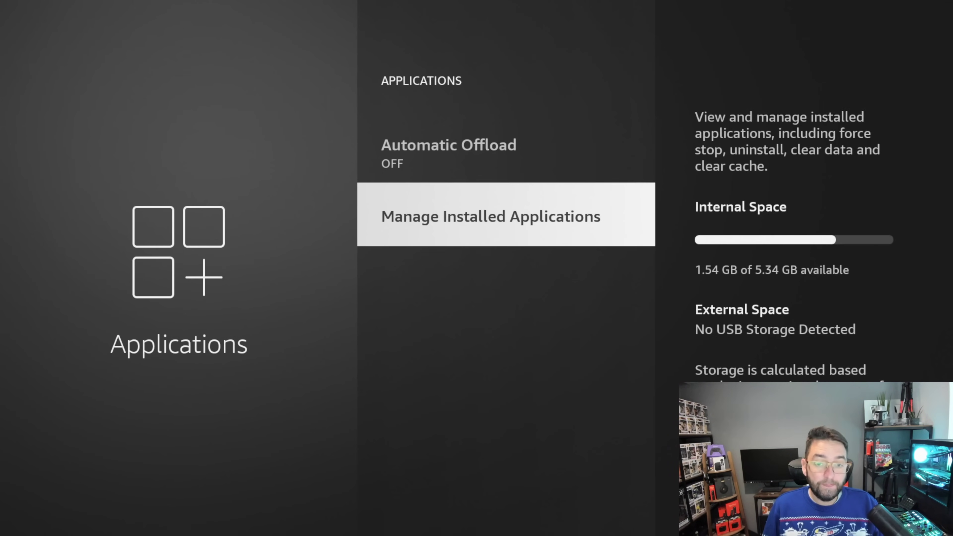
{"action": "key", "text": "Return"}
Uninstall Ivacy and confirm, glance at Launcher Manager's details, then go Home.
{"action": "key", "text": "Down"}
{"action": "key", "text": "Down"}
{"action": "key", "text": "Down"}
{"action": "key", "text": "Down"}
{"action": "key", "text": "Down"}
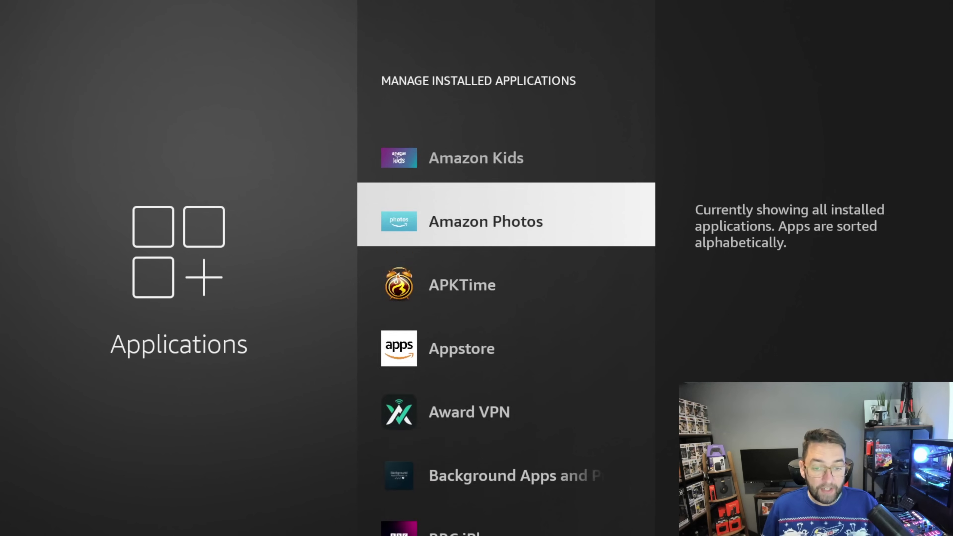
{"action": "key", "text": "Down"}
{"action": "key", "text": "Down"}
{"action": "key", "text": "Down"}
{"action": "key", "text": "Down"}
{"action": "key", "text": "Down"}
{"action": "key", "text": "Down"}
{"action": "key", "text": "Down"}
{"action": "key", "text": "Down"}
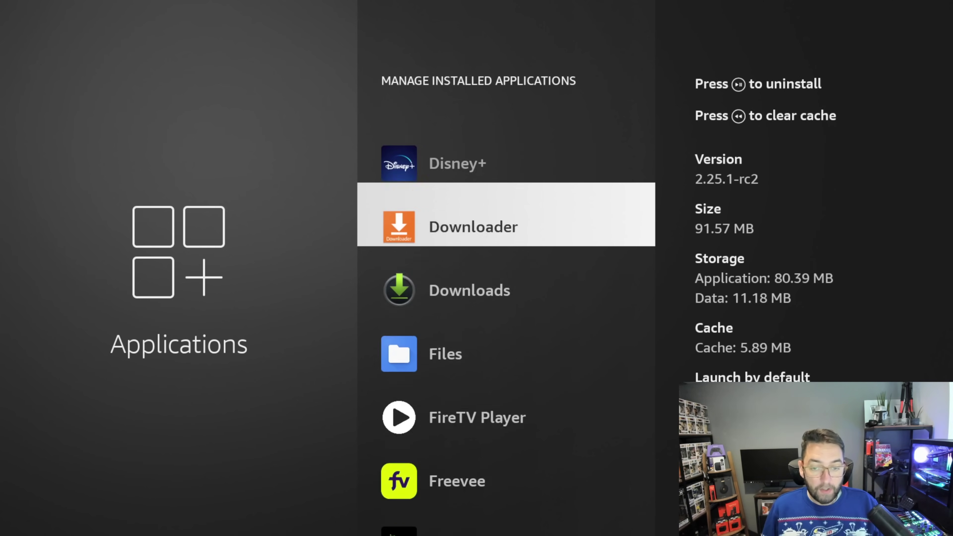
{"action": "key", "text": "Down"}
{"action": "key", "text": "Down"}
{"action": "key", "text": "Down"}
{"action": "key", "text": "Down"}
{"action": "key", "text": "Down"}
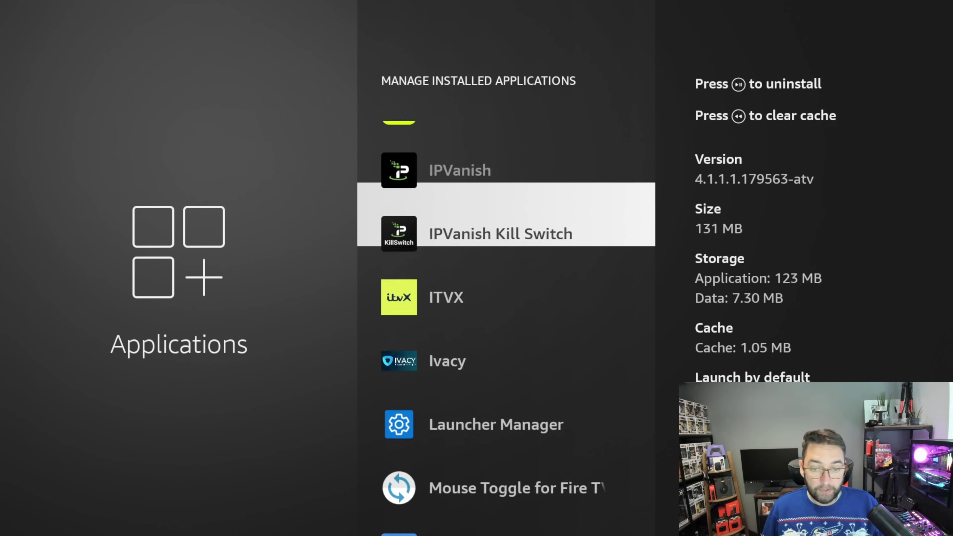
{"action": "key", "text": "Down"}
{"action": "key", "text": "Down"}
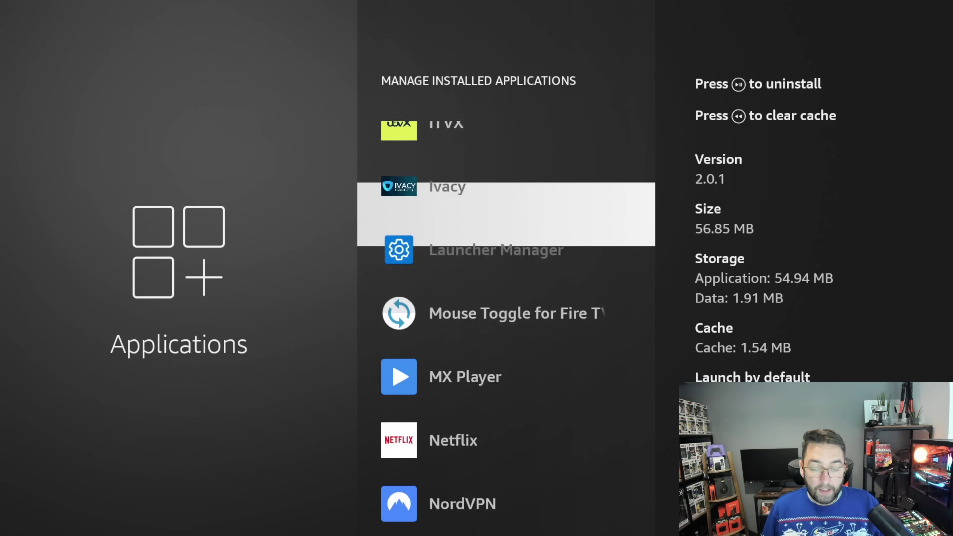
{"action": "key", "text": "Up"}
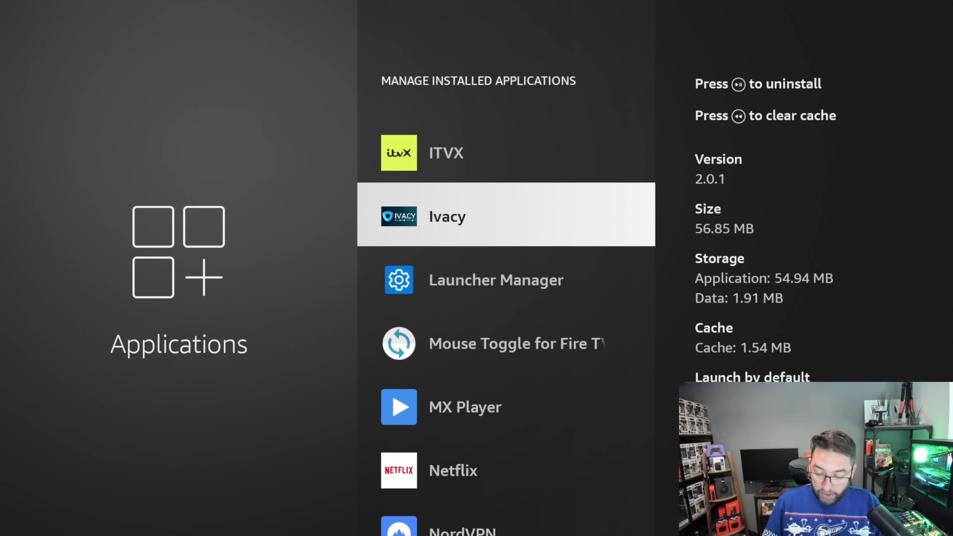
{"action": "key", "text": "XF86AudioPlay"}
{"action": "key", "text": "Return"}
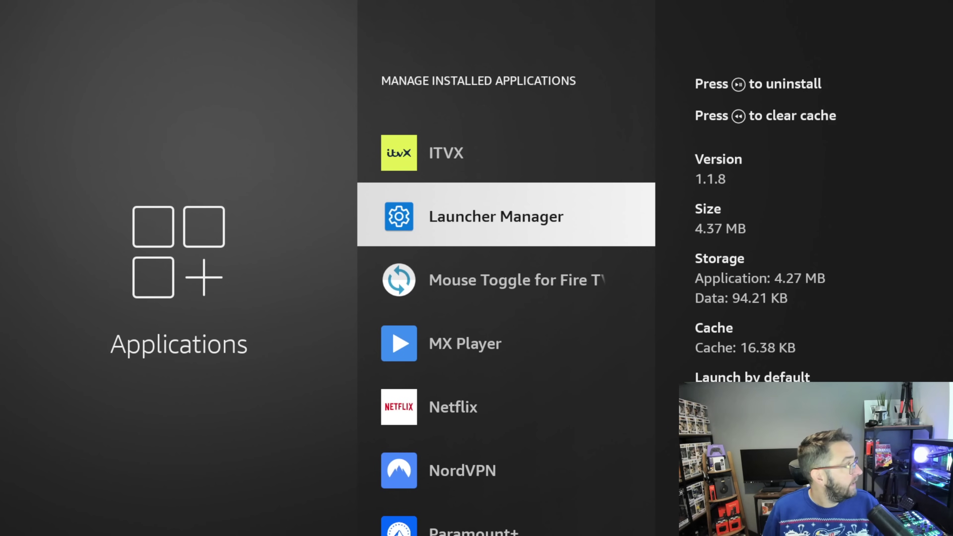
{"action": "key", "text": "Return"}
{"action": "key", "text": "Down"}
{"action": "key", "text": "Home"}
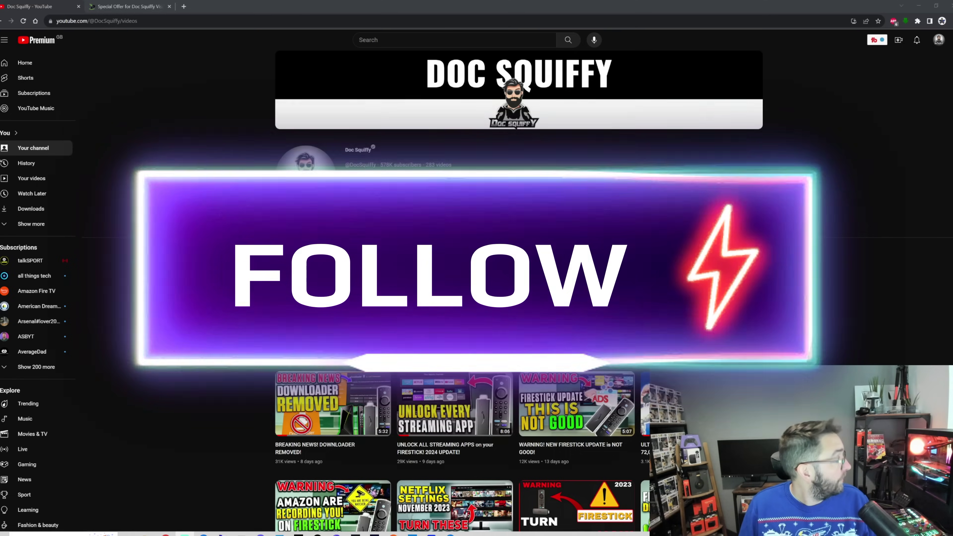
Bring up the IPVanish exclusive offer page with plans from $3.33/mo at up to 74% off.
{"action": "left_click", "coordinate": [135, 5]}
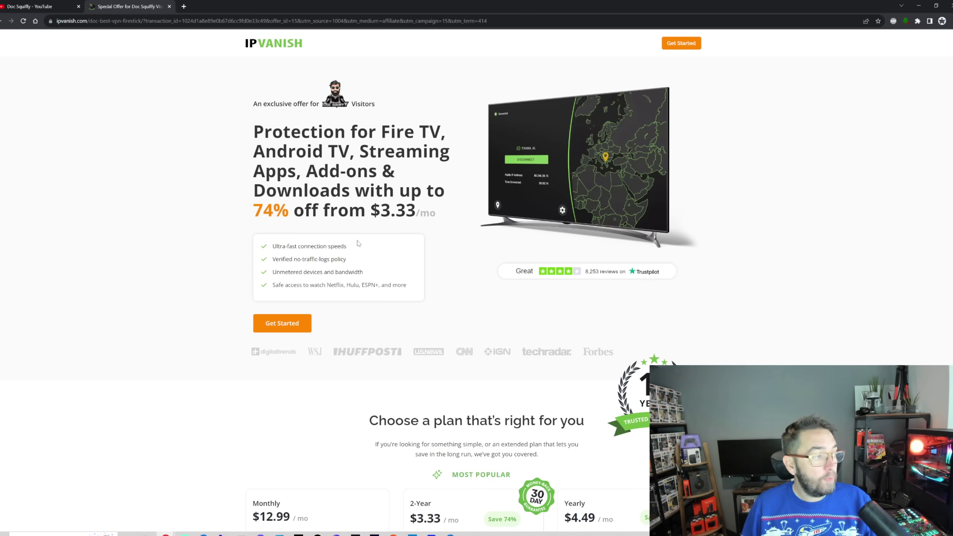
{"action": "scroll", "coordinate": [280, 231], "scroll_direction": "down", "scroll_amount": 1}
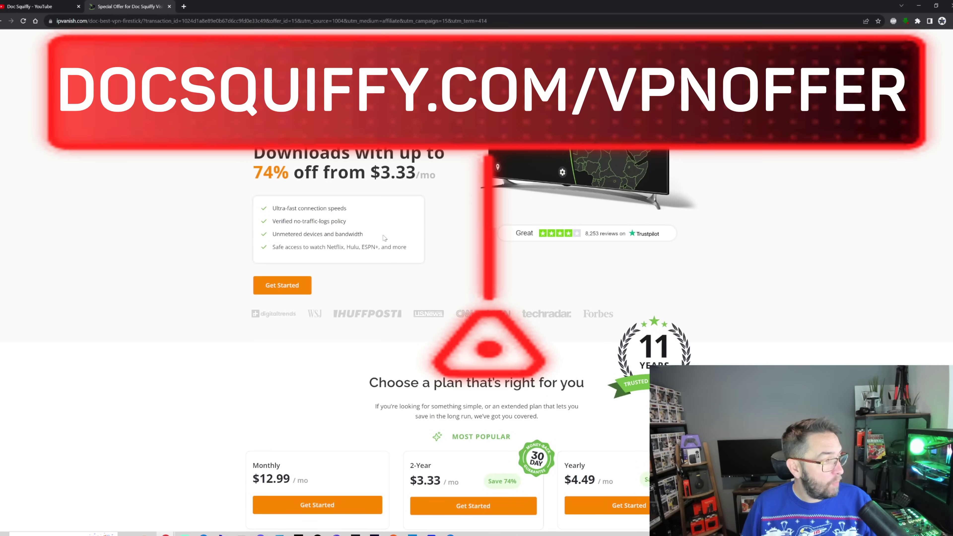
{"action": "scroll", "coordinate": [384, 239], "scroll_direction": "down", "scroll_amount": 2}
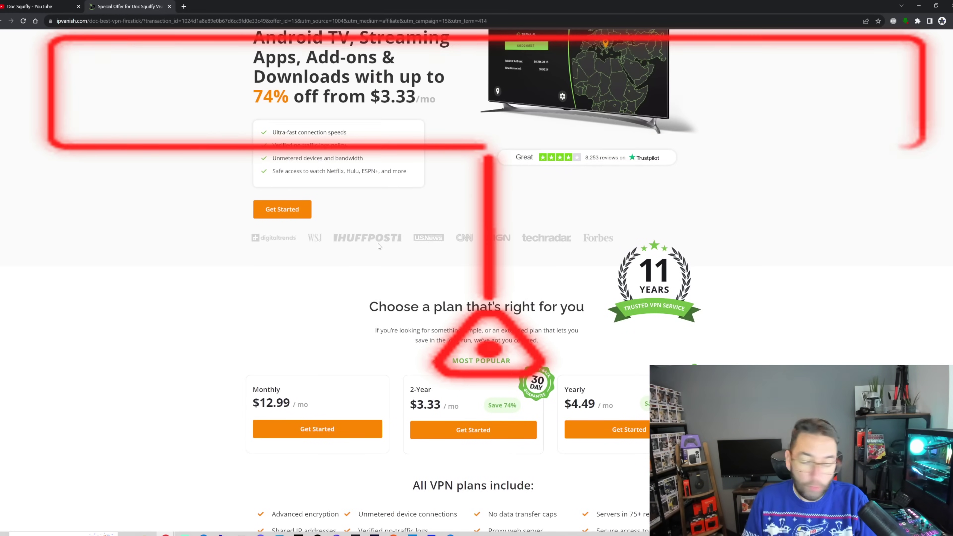
{"action": "scroll", "coordinate": [398, 251], "scroll_direction": "down", "scroll_amount": 3}
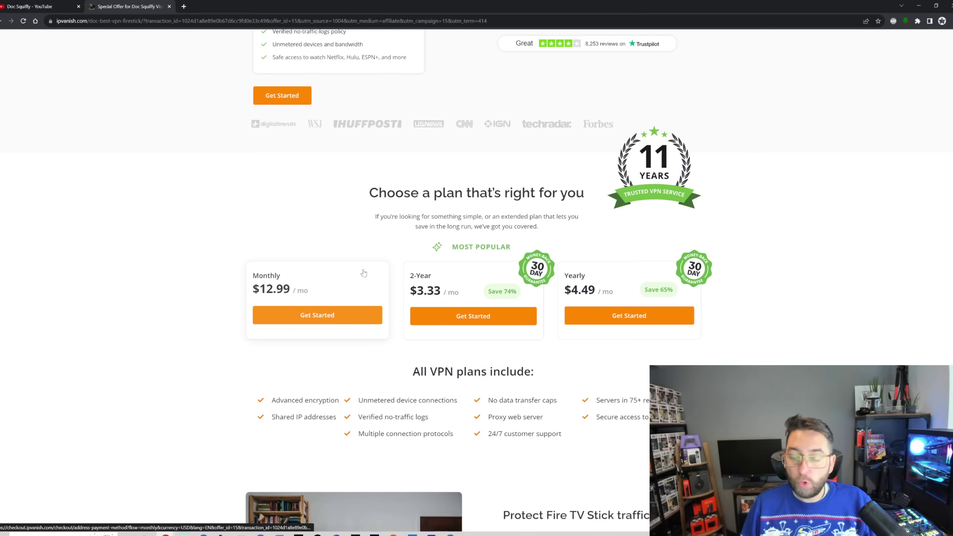
{"action": "scroll", "coordinate": [398, 252], "scroll_direction": "down", "scroll_amount": 6}
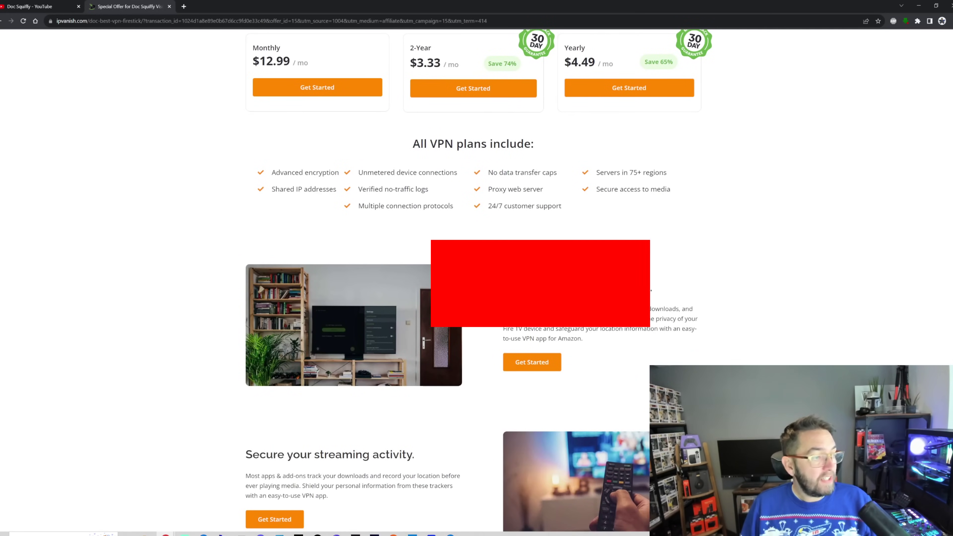
{"action": "scroll", "coordinate": [362, 312], "scroll_direction": "down", "scroll_amount": 4}
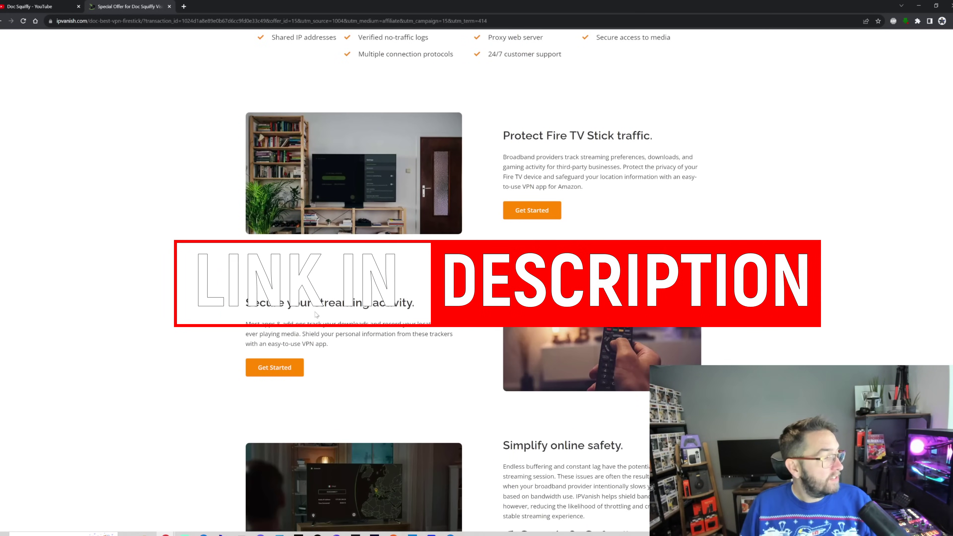
{"action": "scroll", "coordinate": [363, 312], "scroll_direction": "down", "scroll_amount": 4}
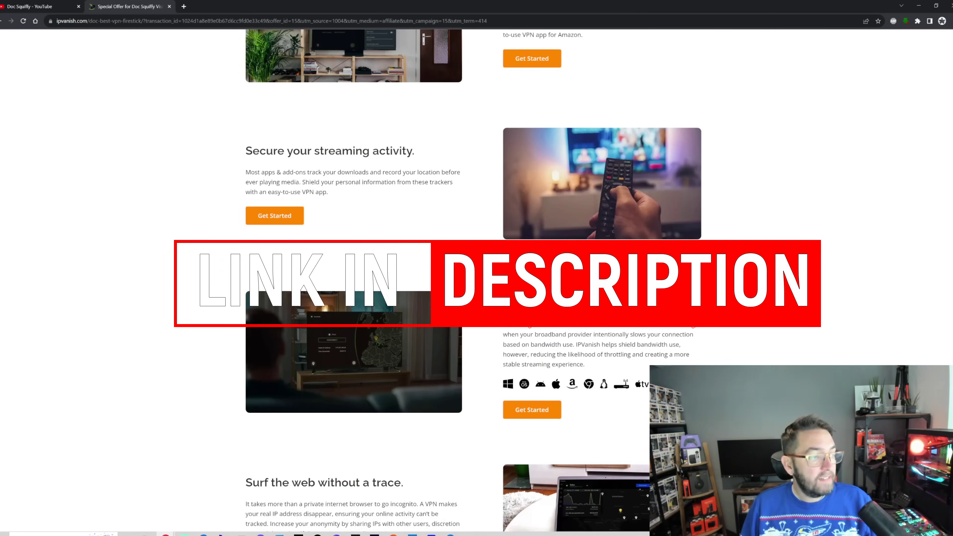
{"action": "scroll", "coordinate": [473, 278], "scroll_direction": "down", "scroll_amount": 3}
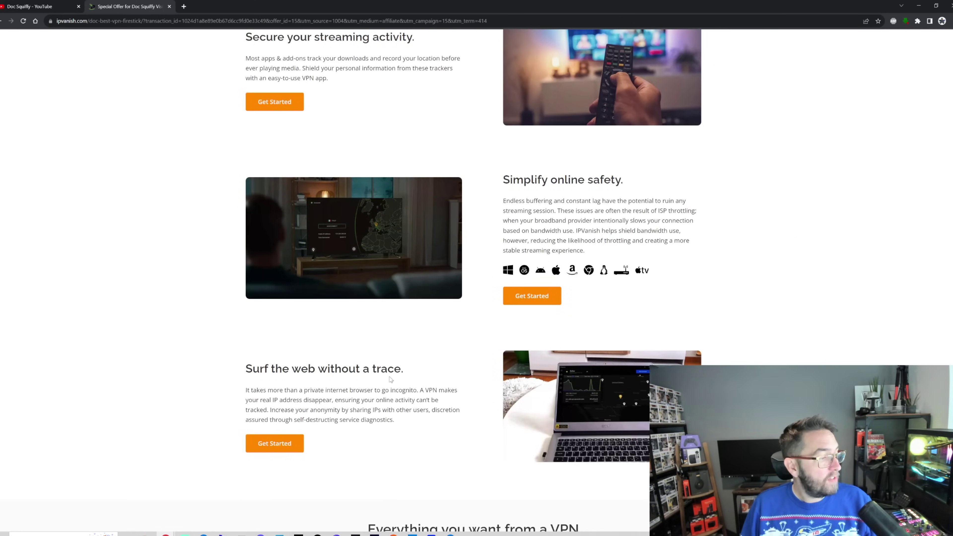
{"action": "scroll", "coordinate": [392, 381], "scroll_direction": "down", "scroll_amount": 3}
{"action": "scroll", "coordinate": [399, 386], "scroll_direction": "up", "scroll_amount": 4}
{"action": "scroll", "coordinate": [399, 386], "scroll_direction": "up", "scroll_amount": 20}
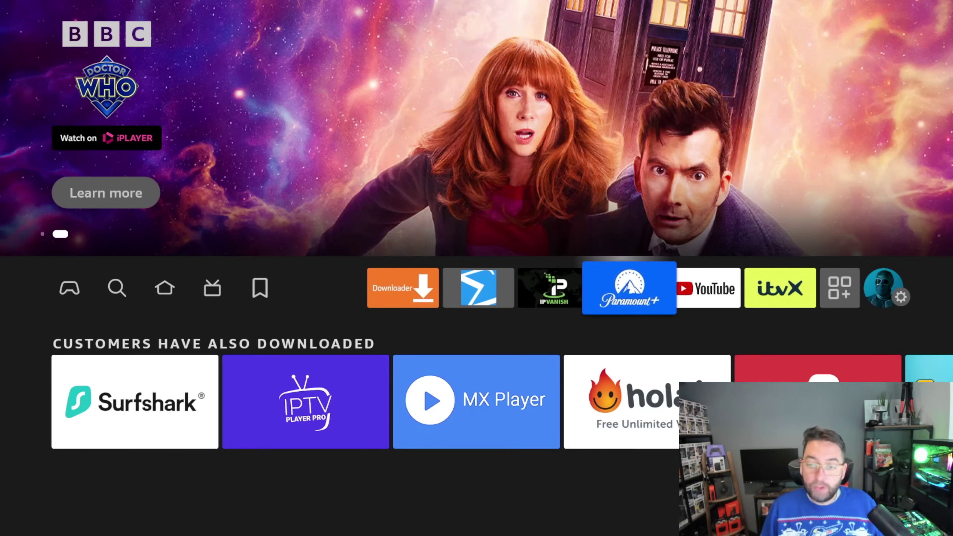
{"action": "key", "text": "Left"}
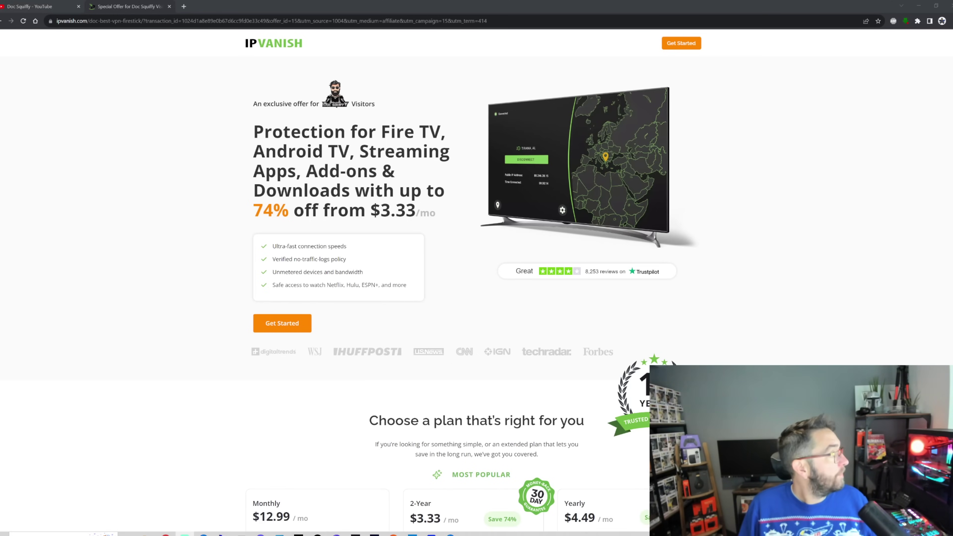
Go back from the IPVanish offer to the channel's Videos page in the first tab.
{"action": "key", "text": "ctrl+shift+Tab"}
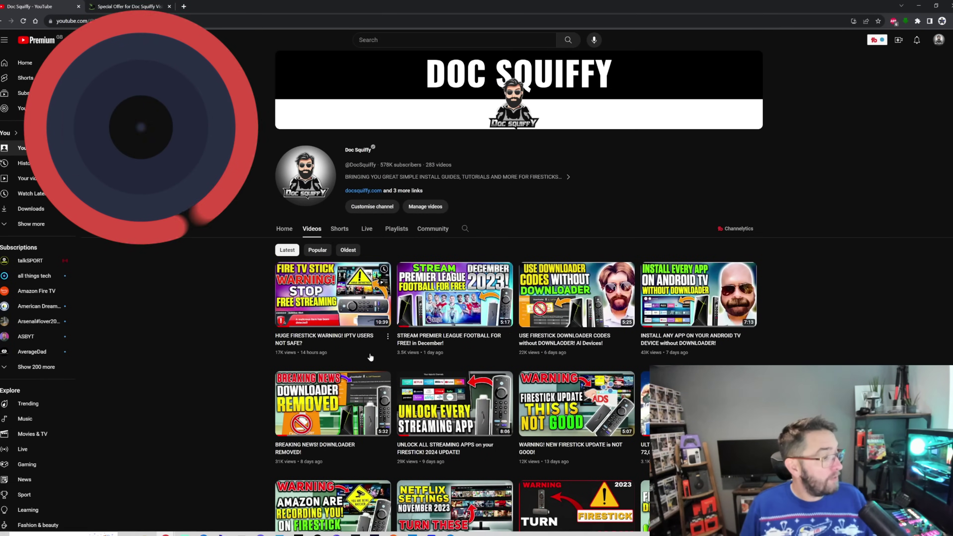
{"action": "scroll", "coordinate": [371, 357], "scroll_direction": "down", "scroll_amount": 1}
{"action": "scroll", "coordinate": [370, 356], "scroll_direction": "up", "scroll_amount": 1}
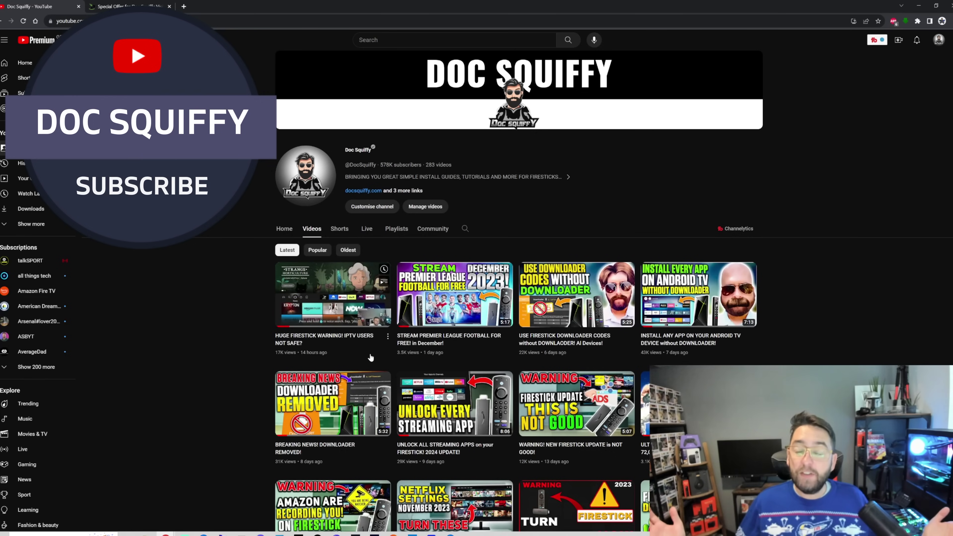